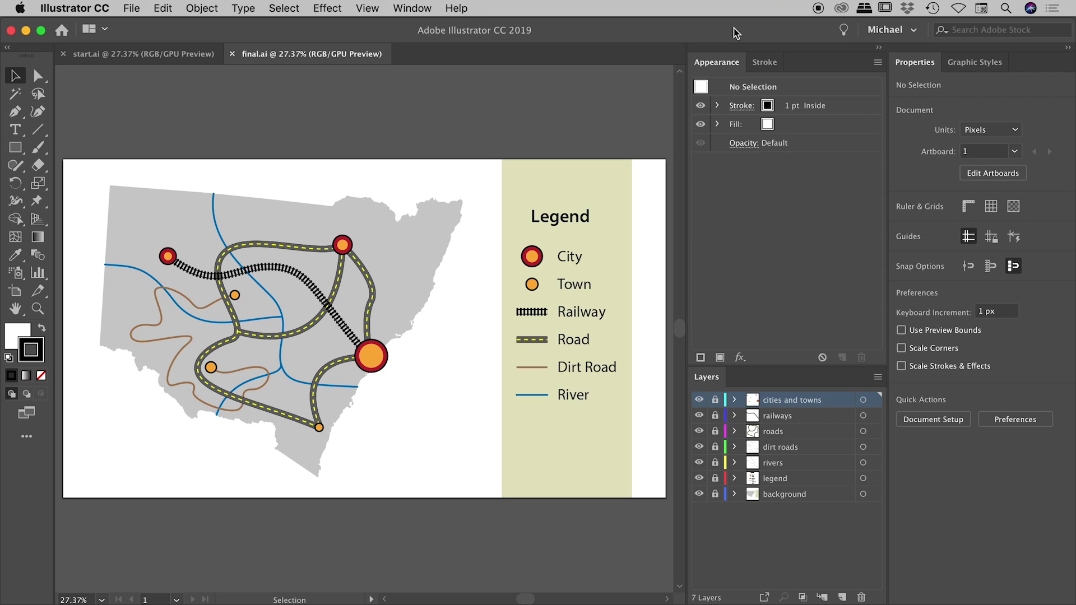
Zoom final.ai to about 147% on the railway crossing between two roads.
left_click(259, 282)
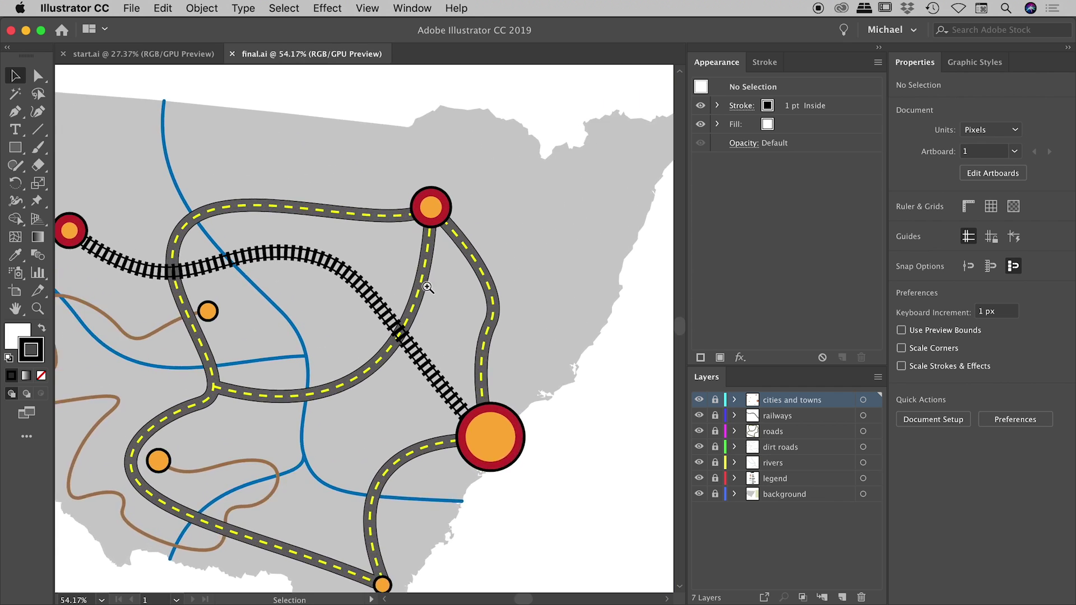
left_click_drag(428, 287, 624, 307)
scroll(625, 307, "up", 3)
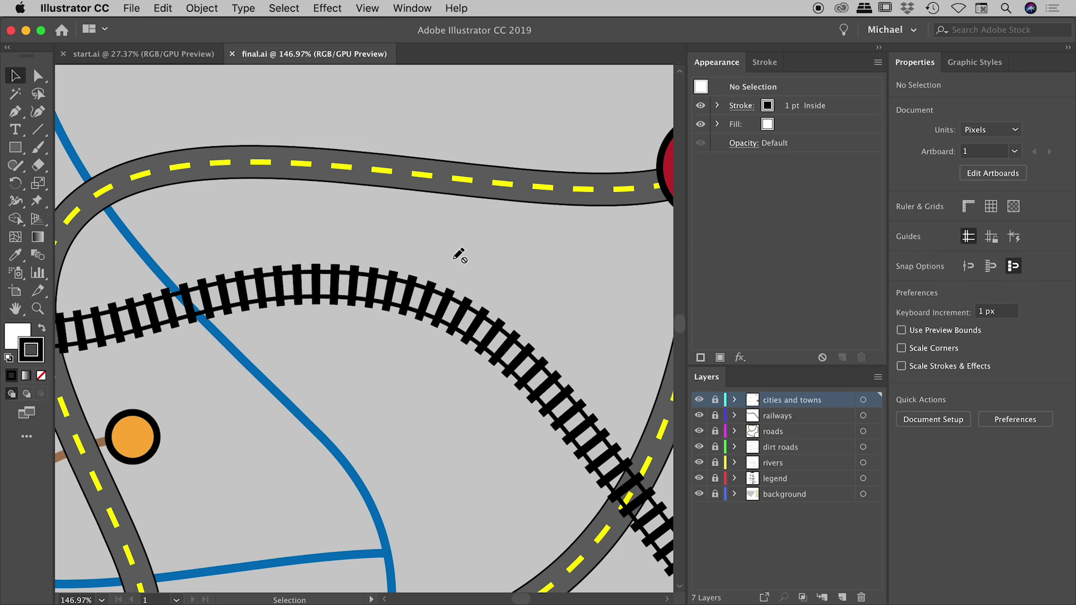
Unlock the railways layer and review the railway path's three stacked strokes in Appearance.
left_click(716, 415)
left_click(777, 416)
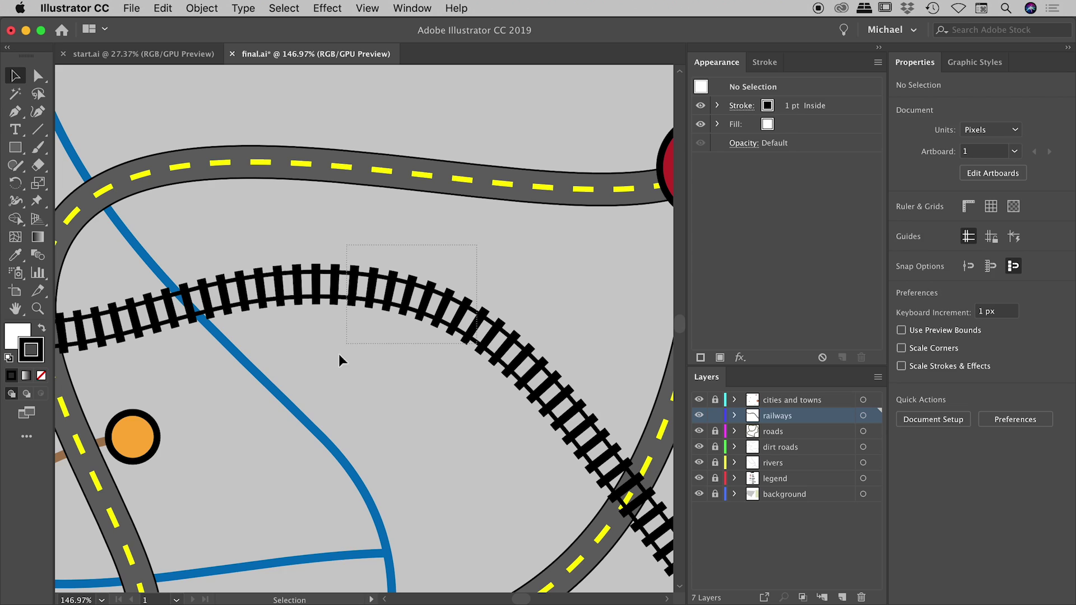
left_click(324, 292)
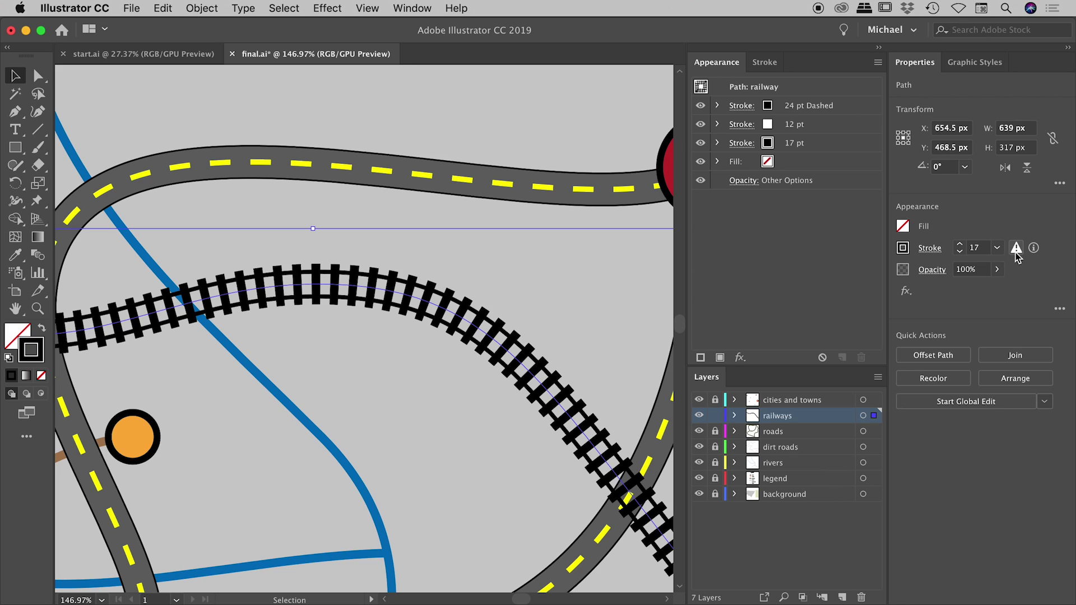
mouse_move(1034, 251)
left_click(531, 112)
left_click(439, 182, "alt+super")
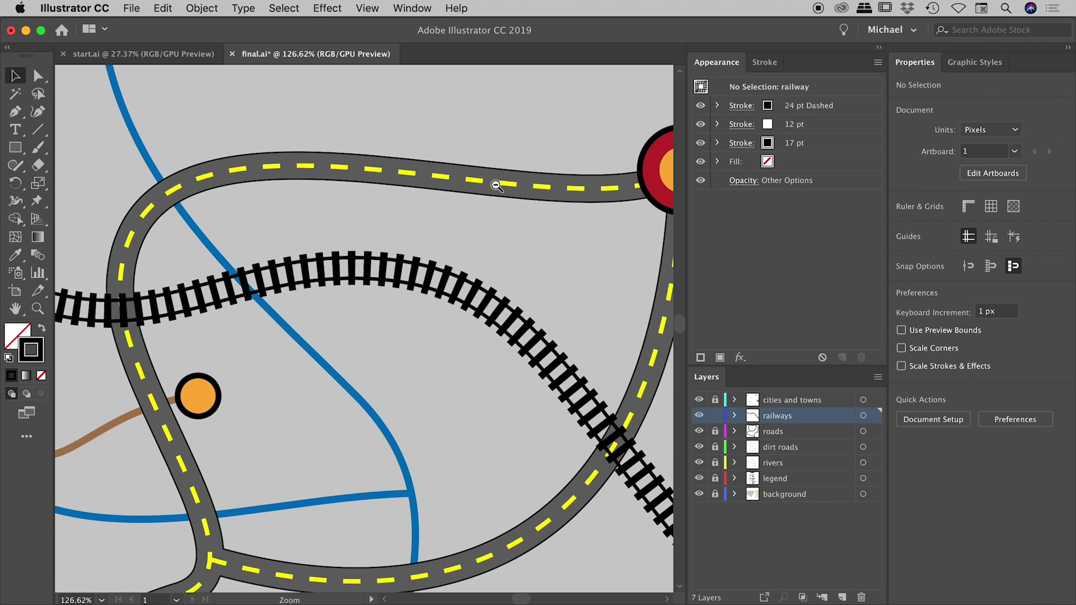
Switch to start.ai and zoom in on its roads.
left_click(159, 56)
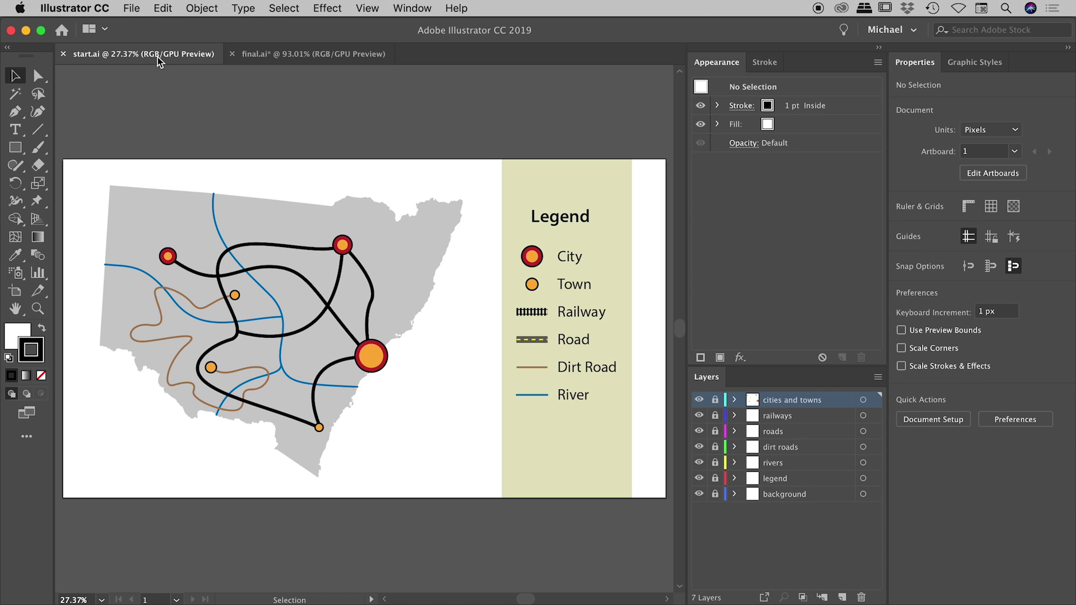
scroll(277, 280, "up", 10)
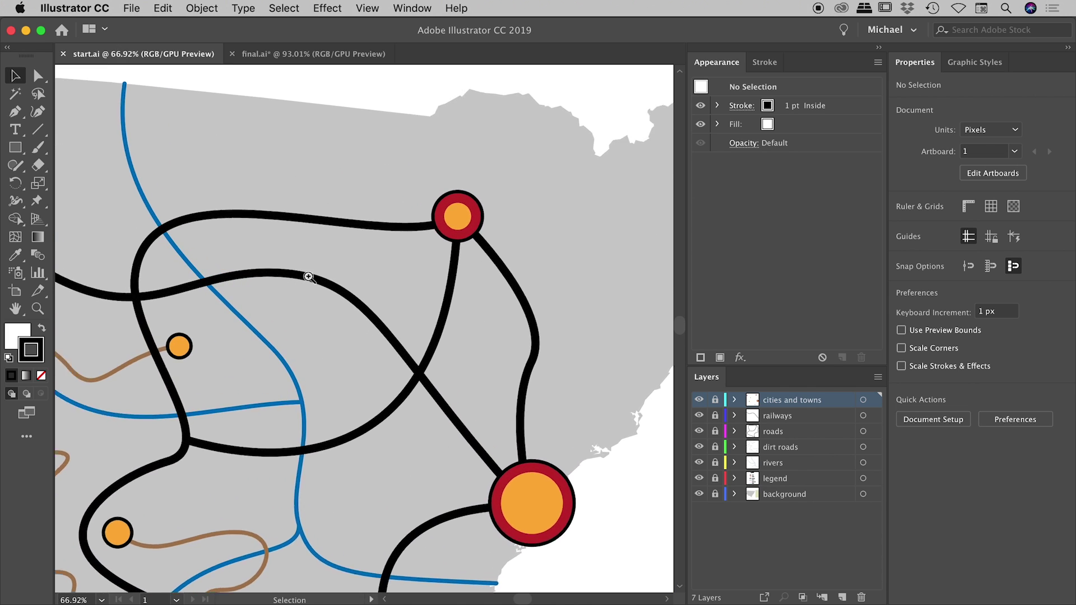
scroll(365, 275, "right", 3)
scroll(476, 241, "up", 3)
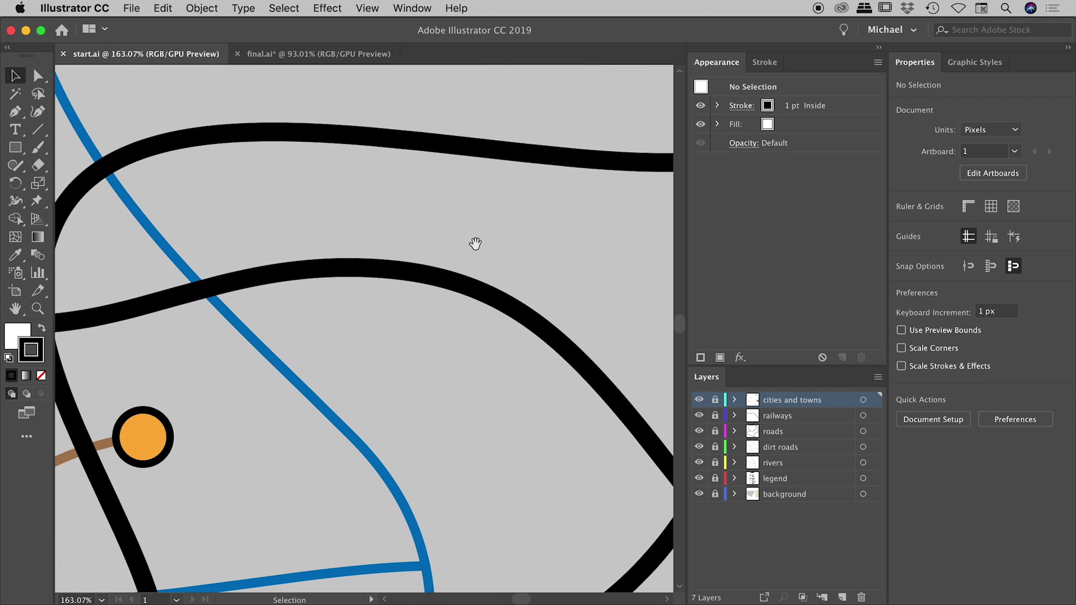
Unlock the roads layer and select the top black road path.
left_click(715, 431)
left_click(781, 430)
left_click(435, 143)
left_click_drag(439, 103, 442, 276)
key("super+0")
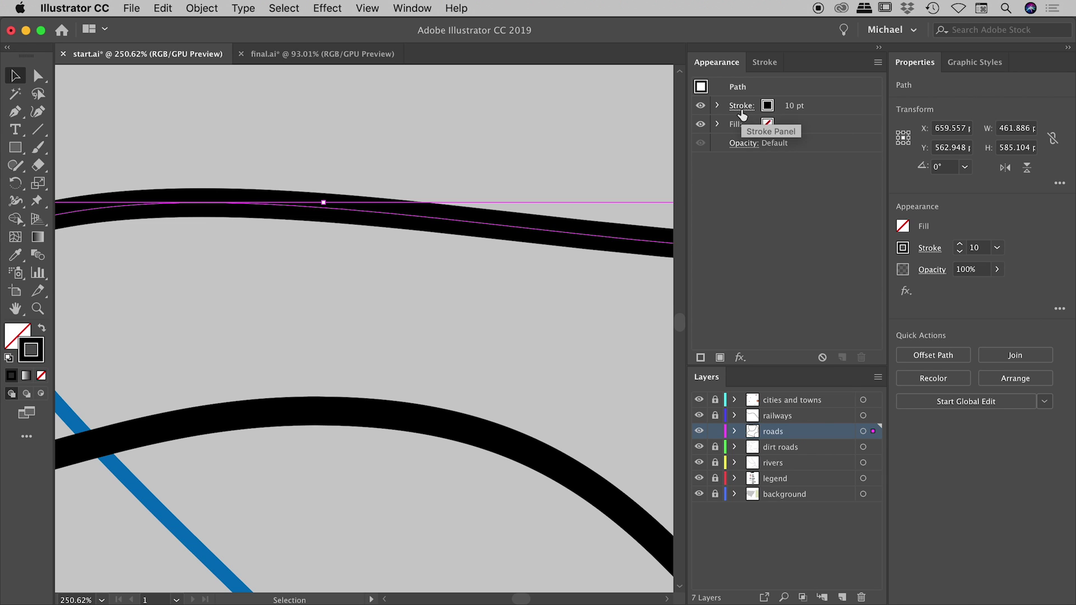
left_click(768, 63)
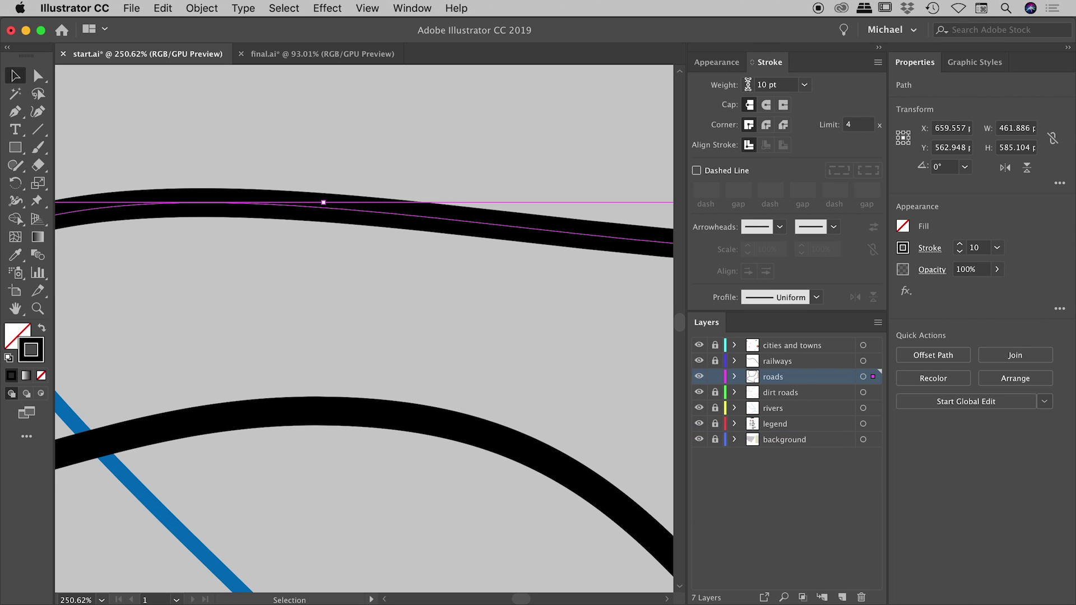
left_click(718, 63)
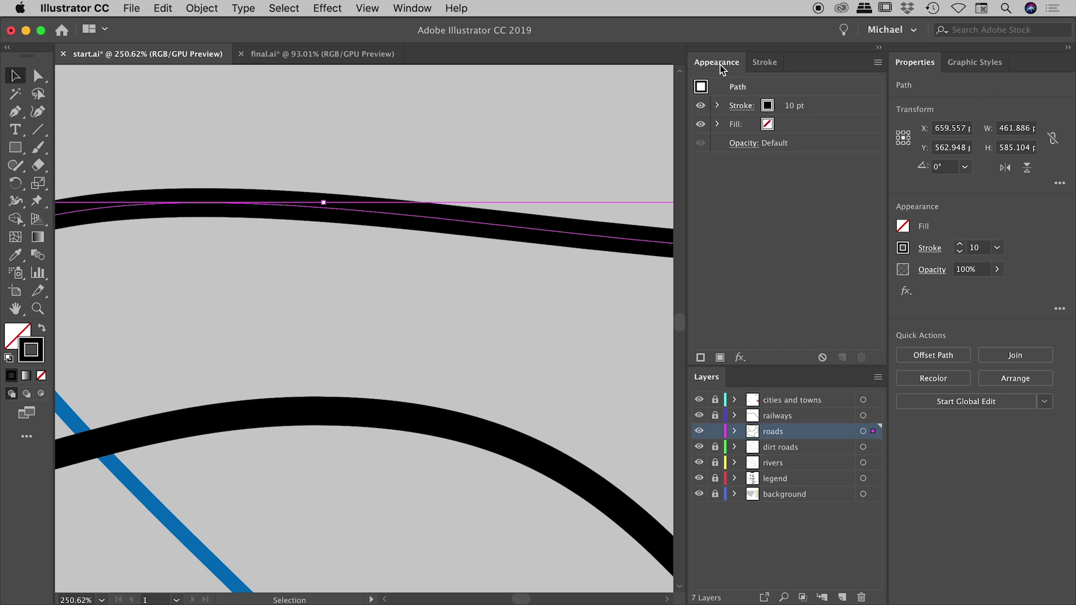
left_click(743, 106)
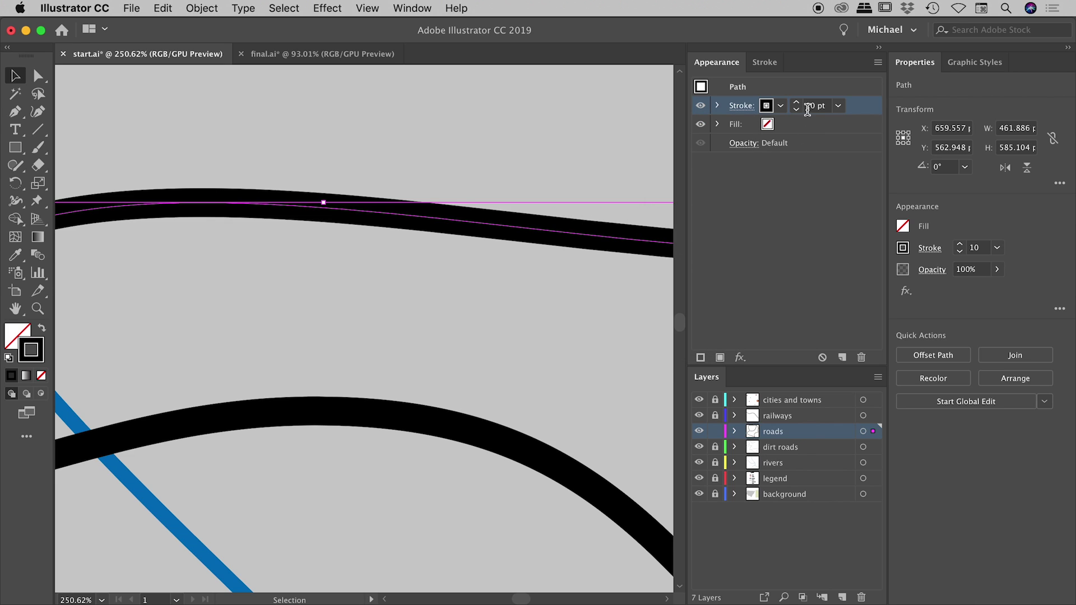
left_click(826, 107)
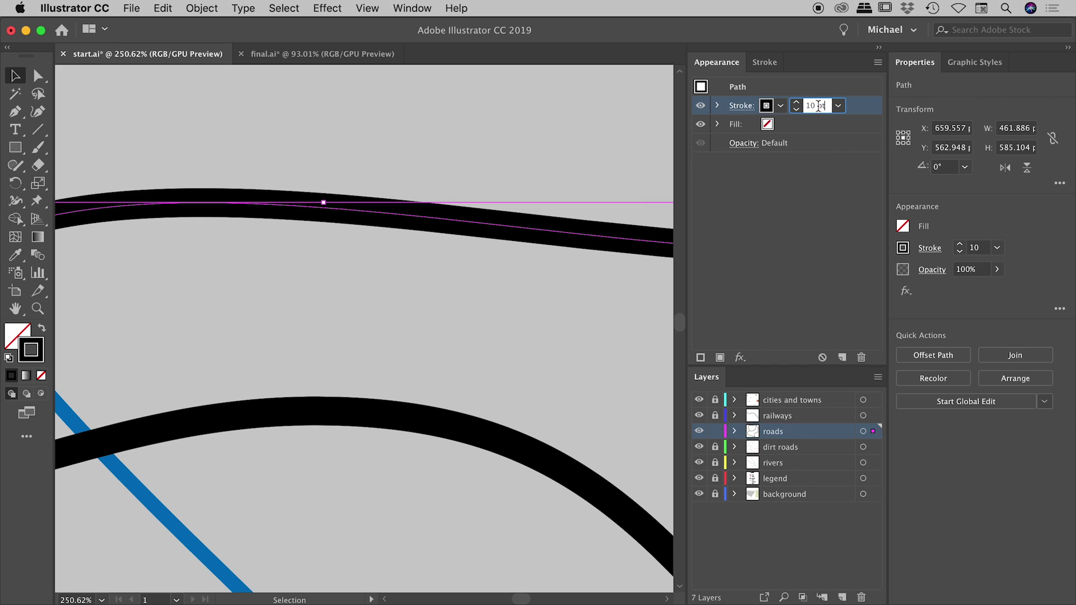
double_click(818, 106)
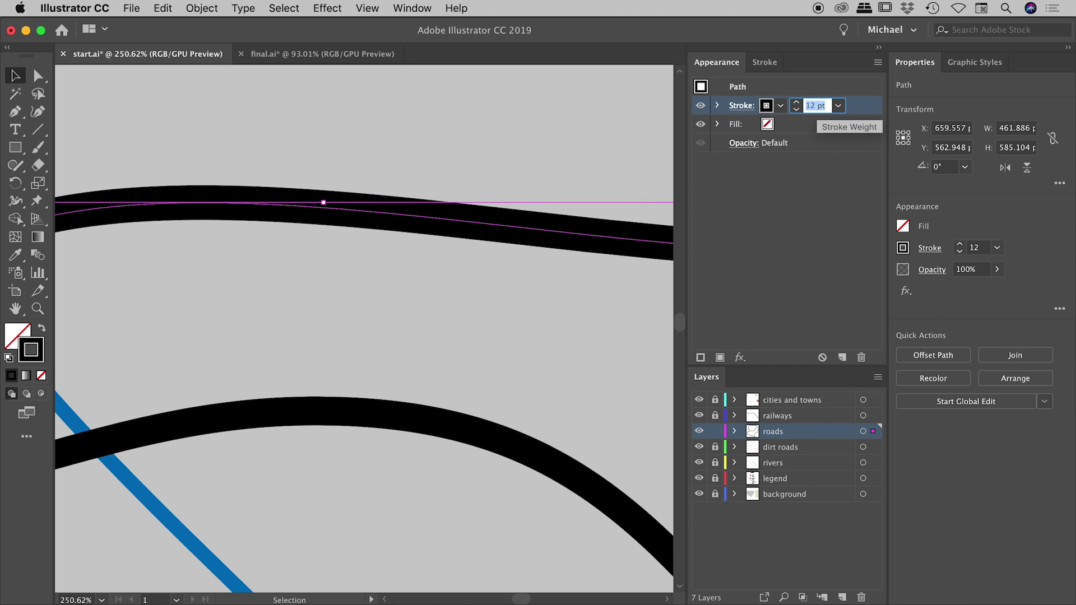
left_click(797, 102)
left_click(797, 102)
left_click(797, 109)
left_click(798, 109)
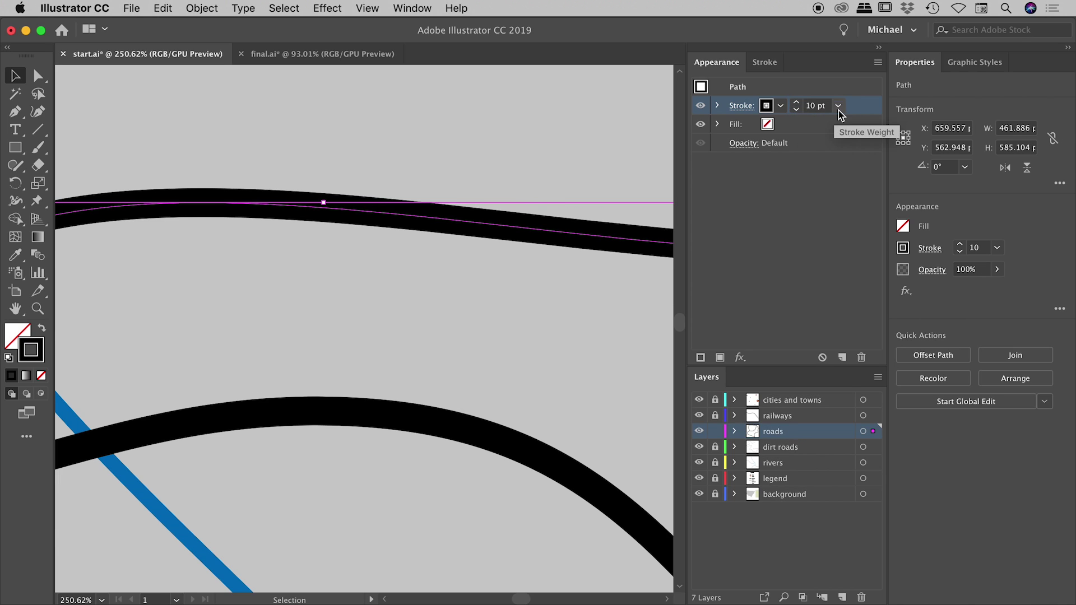
left_click(839, 105)
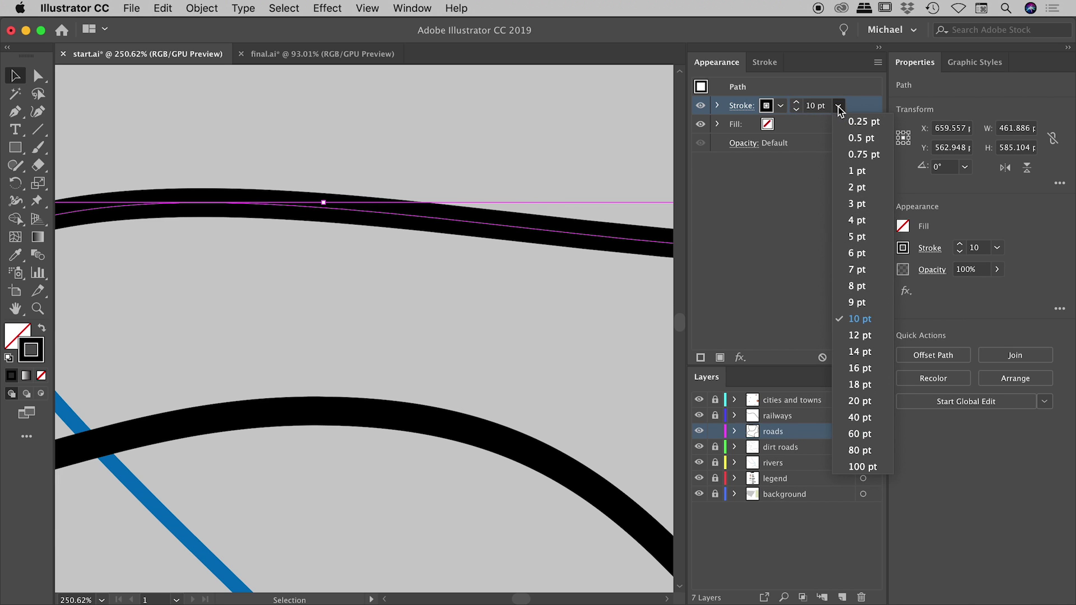
left_click(862, 85)
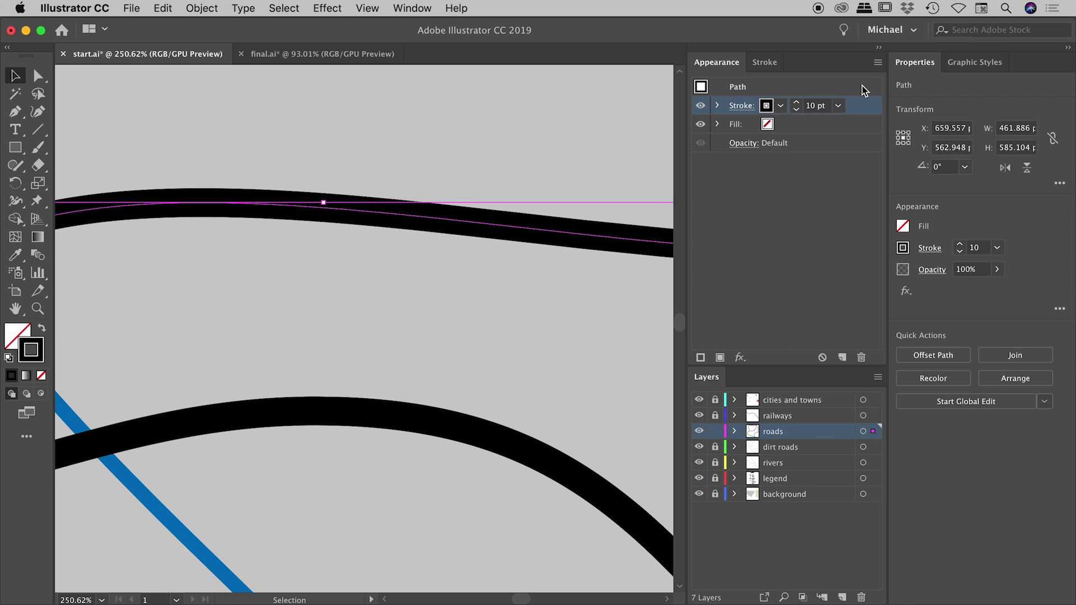
left_click(781, 107)
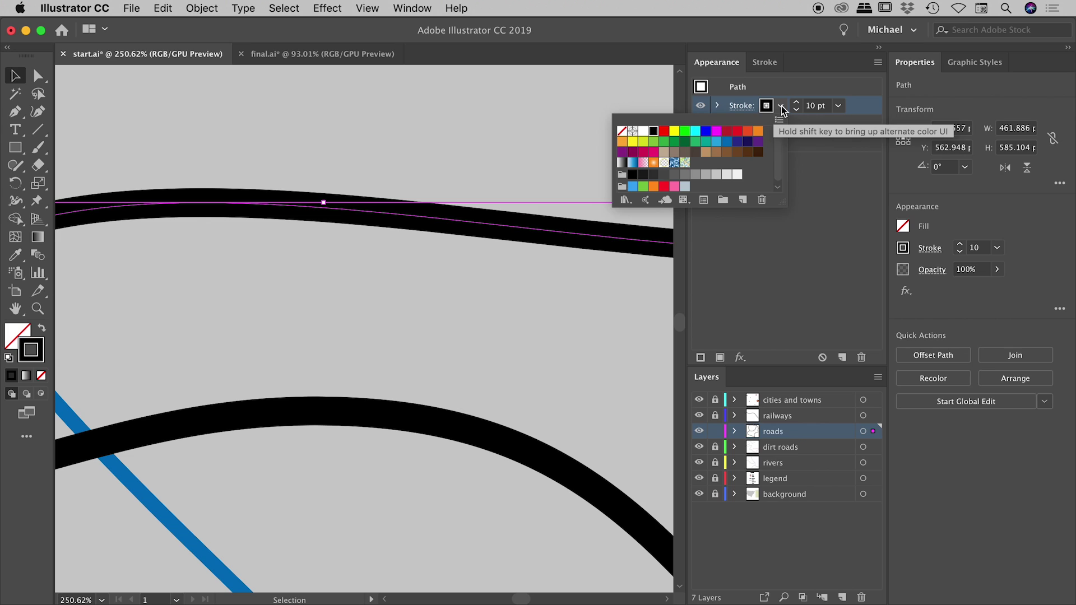
left_click(780, 107)
left_click(766, 106)
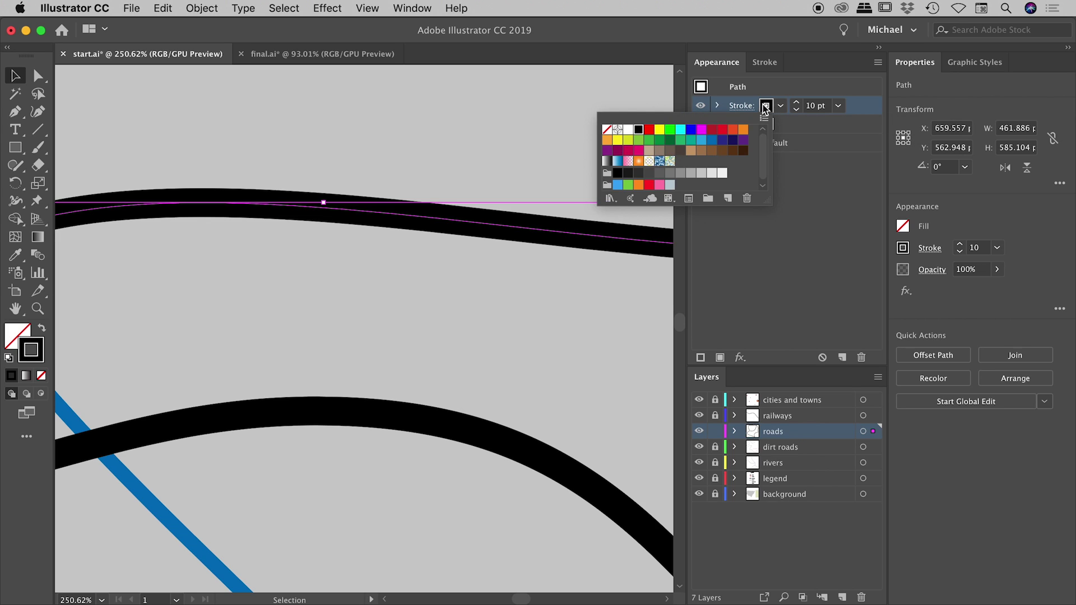
left_click(766, 107)
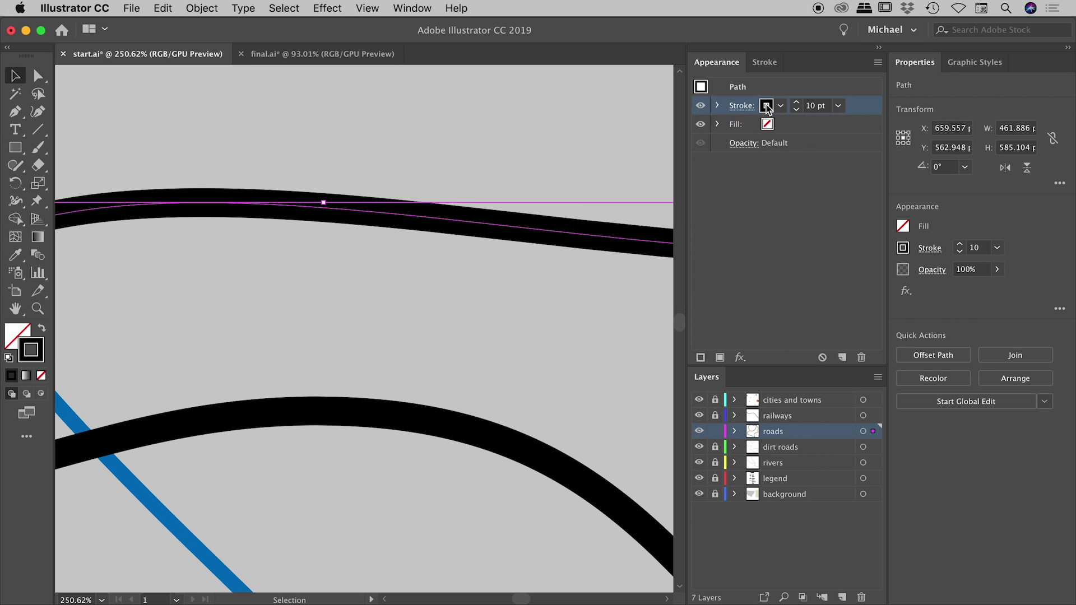
left_click(766, 106, "shift")
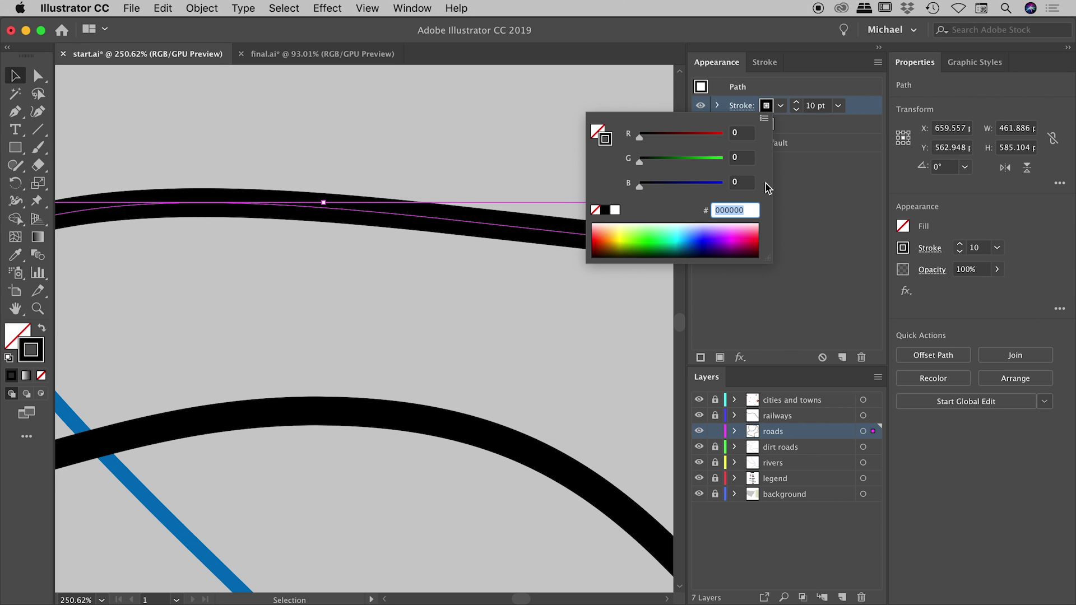
left_click(836, 187)
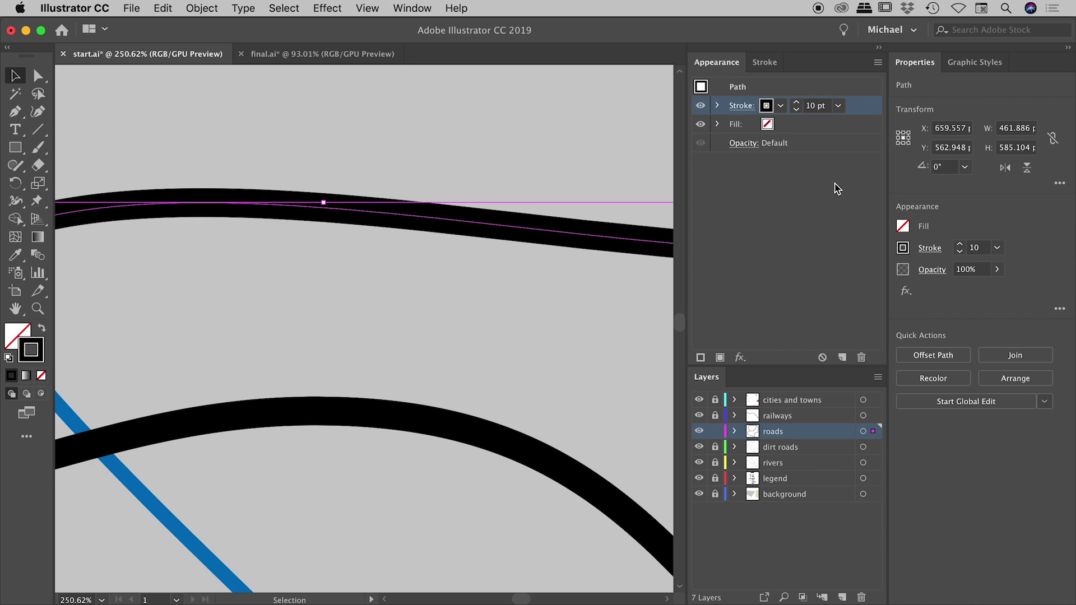
left_click(816, 105)
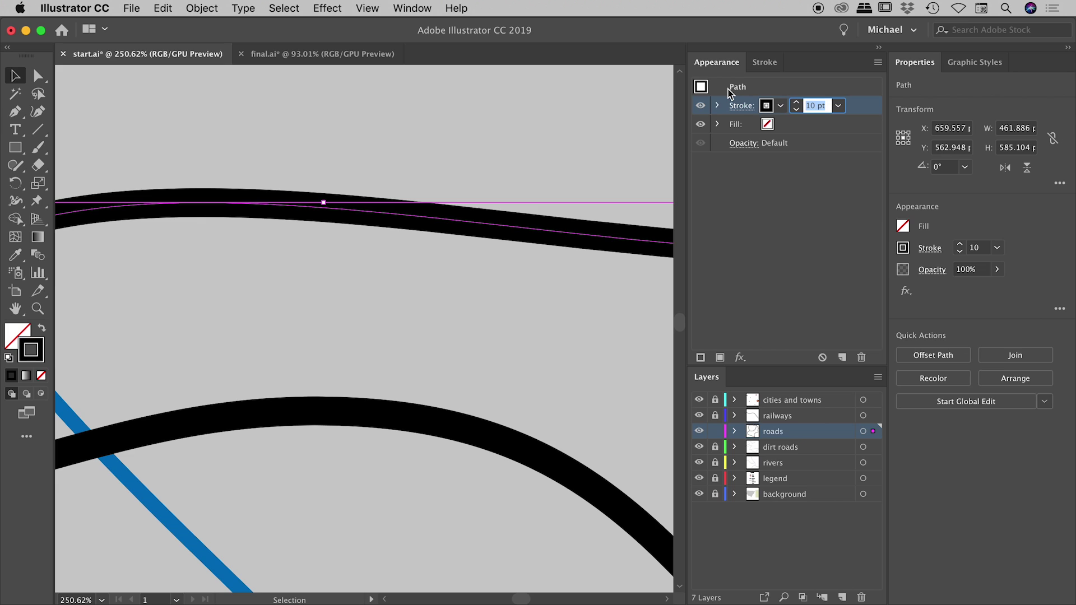
Set the road stroke to 20 pt and add a dark grey 18 pt stroke on top.
type("20")
key("Return")
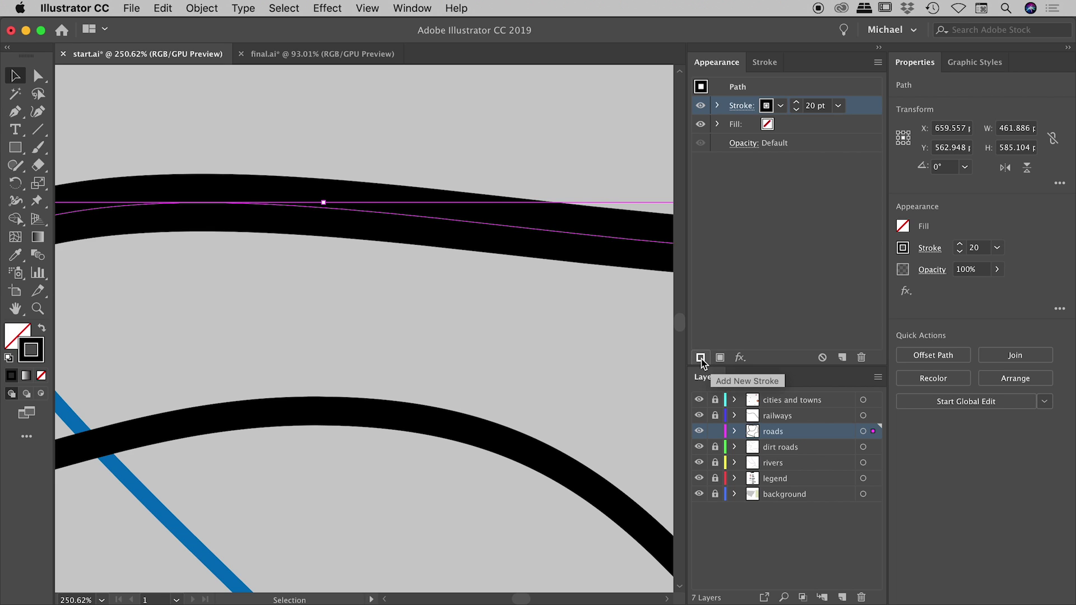
left_click(701, 359)
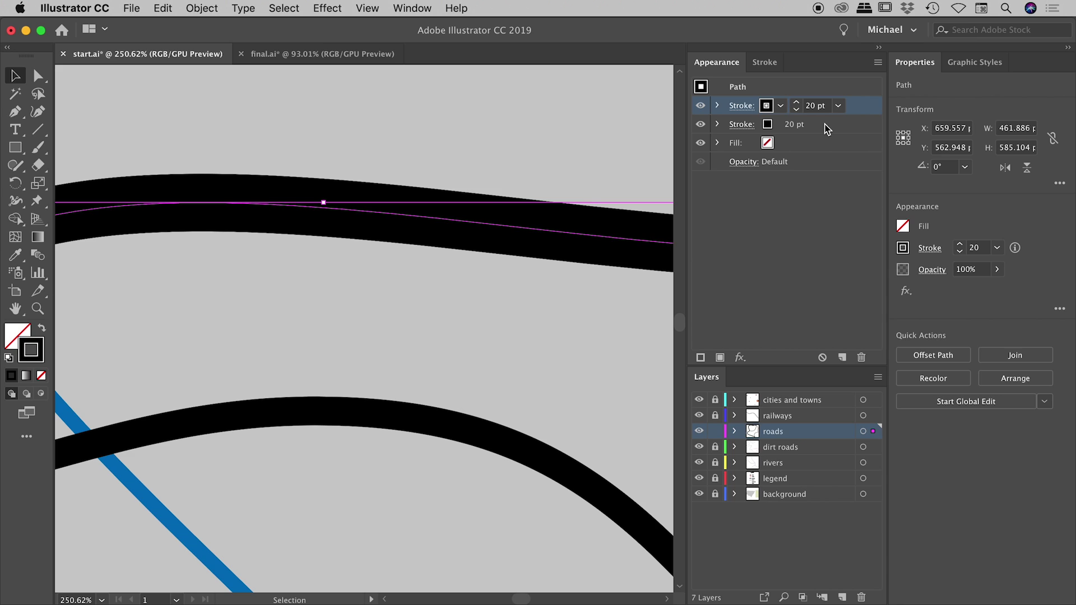
left_click(797, 111)
left_click(796, 110)
left_click(780, 107)
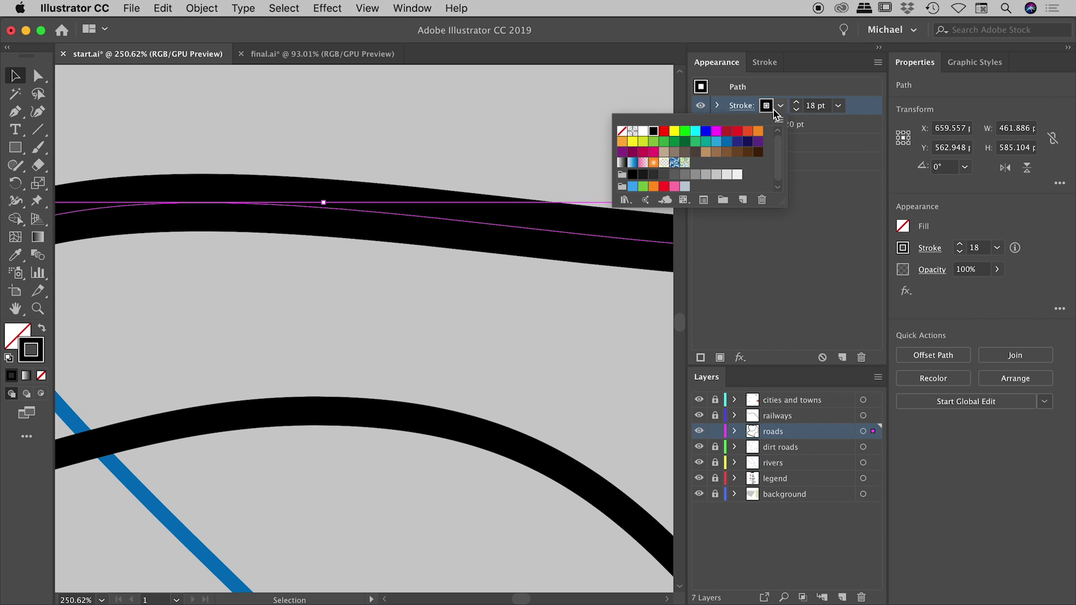
left_click(673, 177)
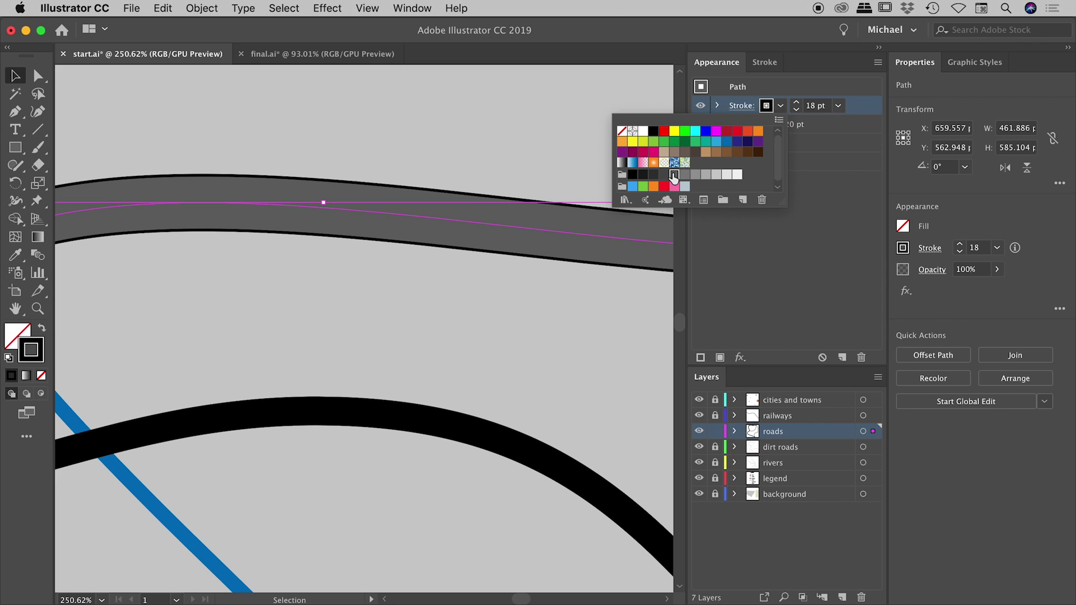
left_click(488, 171)
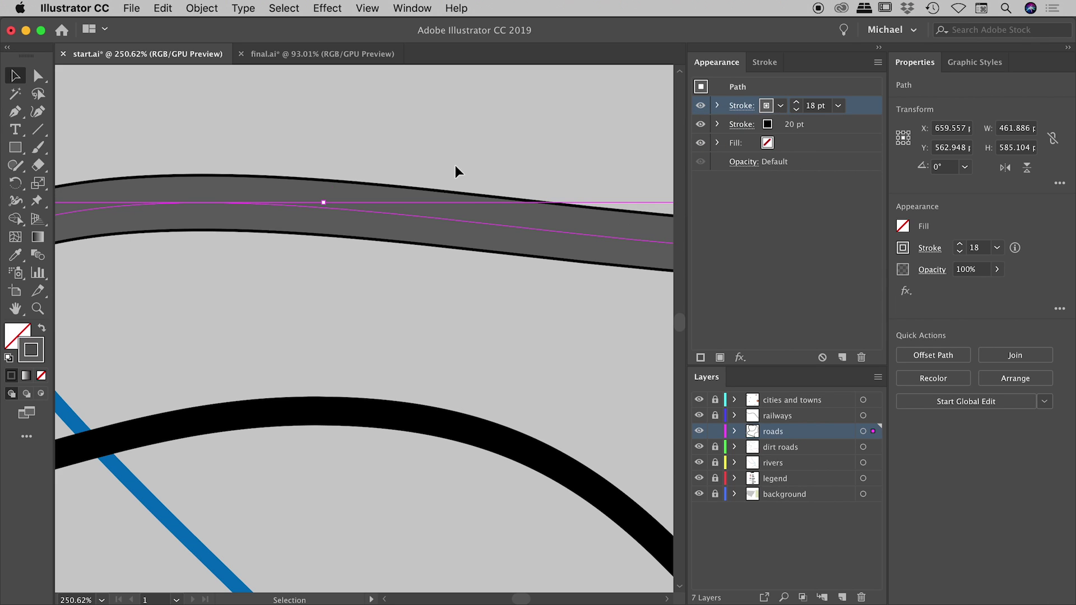
Deselect, zoom in on the road, and reselect the road path.
left_click(456, 170)
scroll(388, 197, "up", 4)
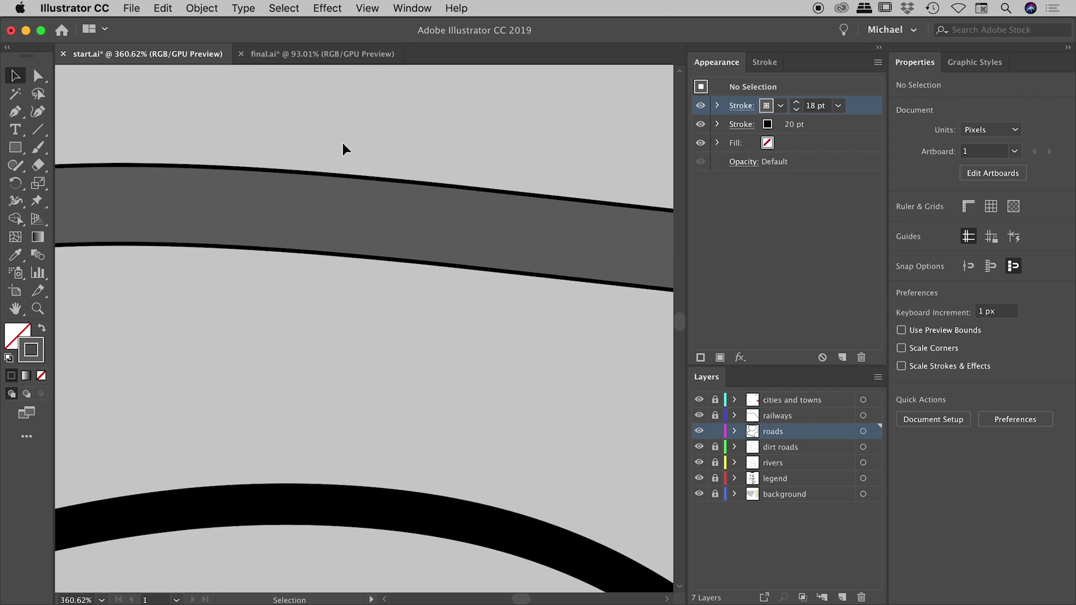
left_click(351, 205)
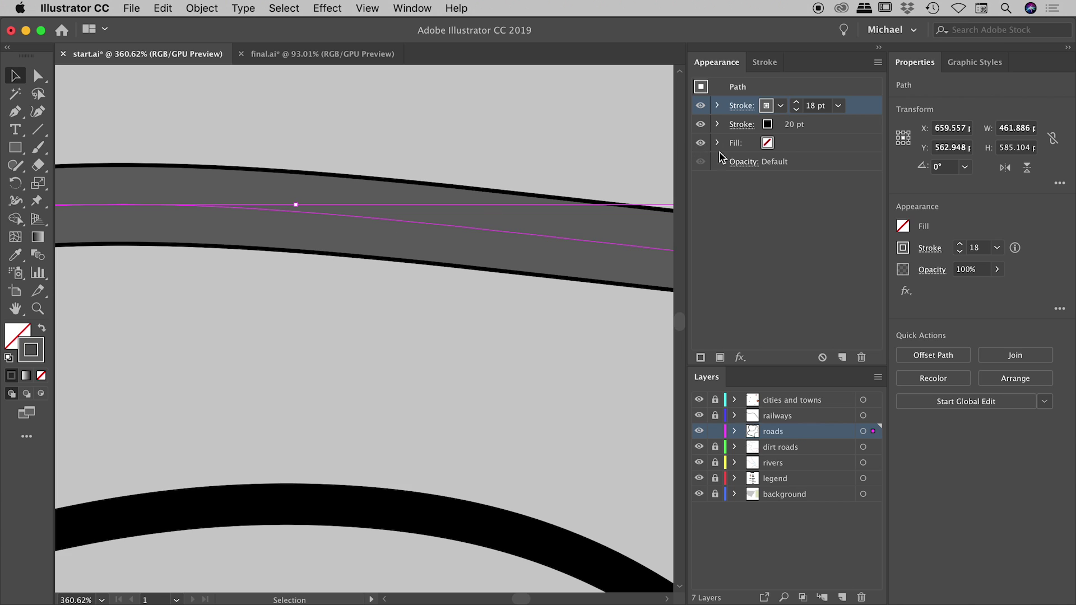
Add a new yellow 3 pt stroke to the road.
left_click(701, 357)
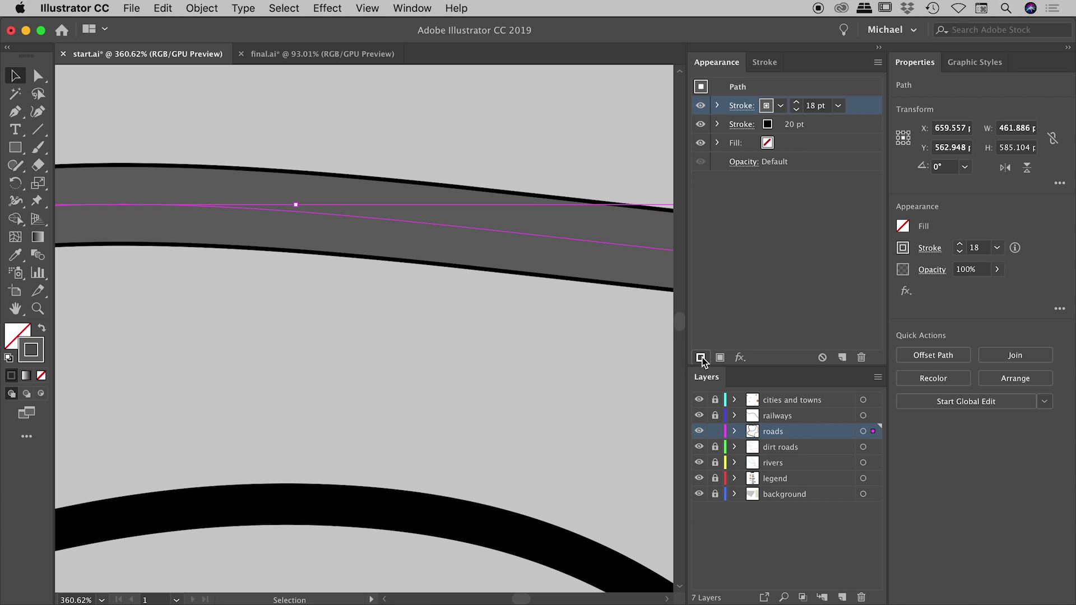
left_click(781, 106)
left_click(675, 131)
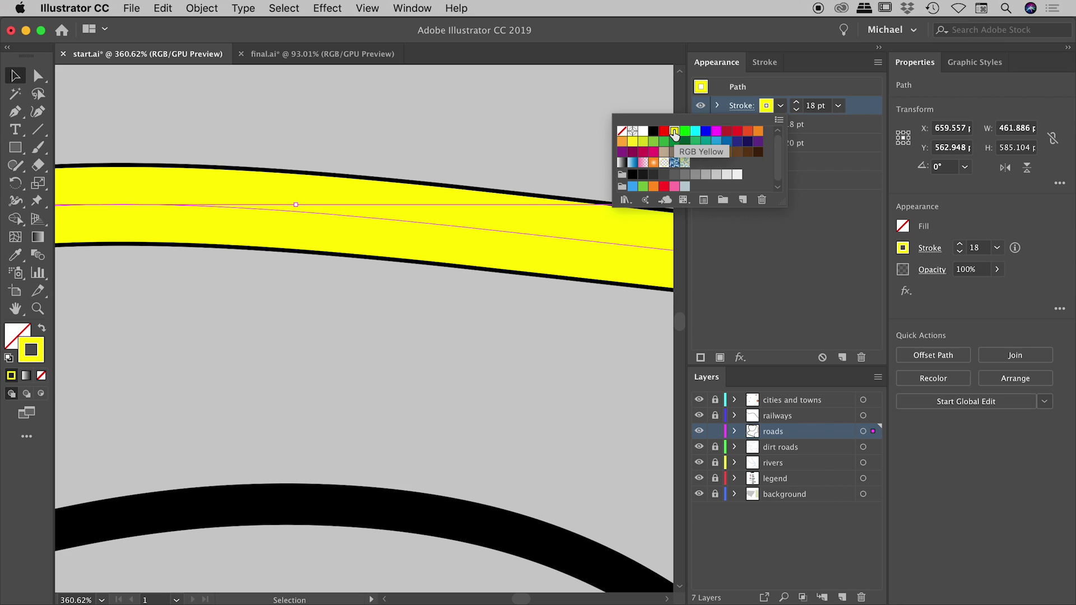
left_click(832, 109)
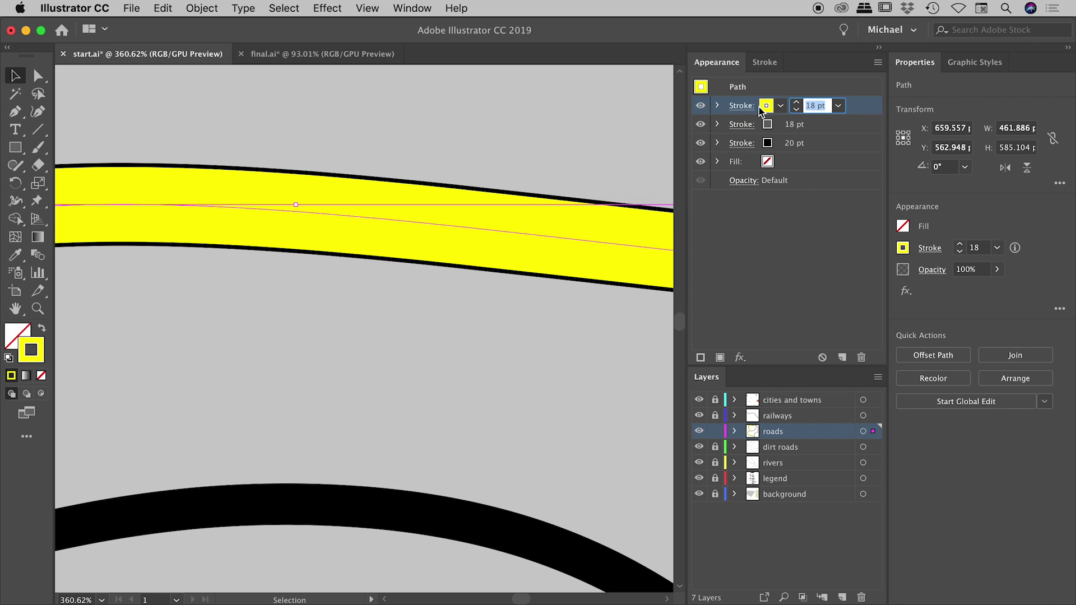
type("3")
key("Return")
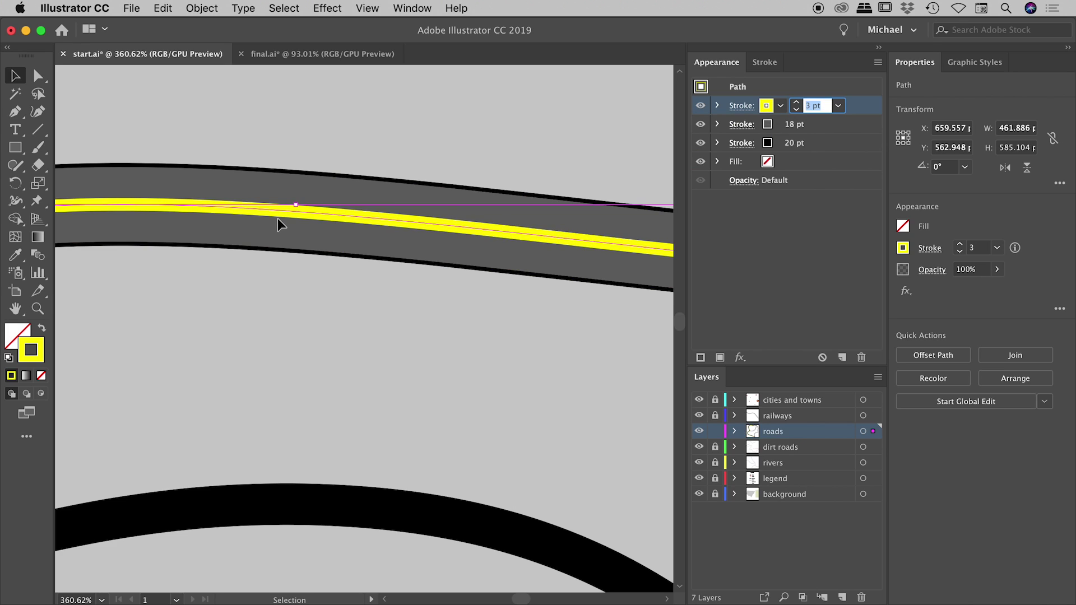
Make the yellow stroke a 12 pt dashed line with butt caps.
left_click(740, 107)
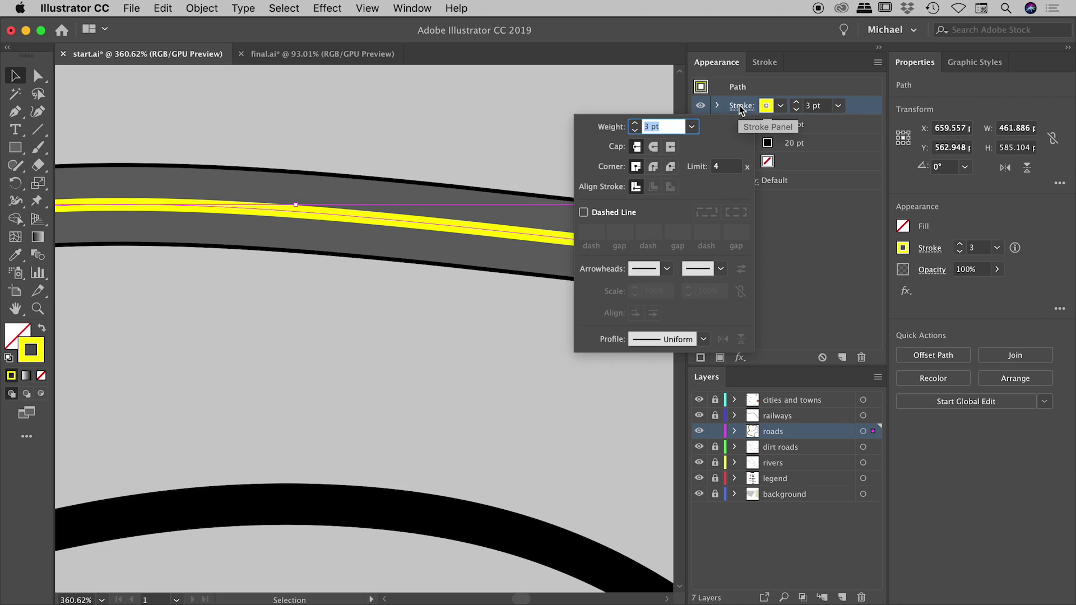
left_click(609, 214)
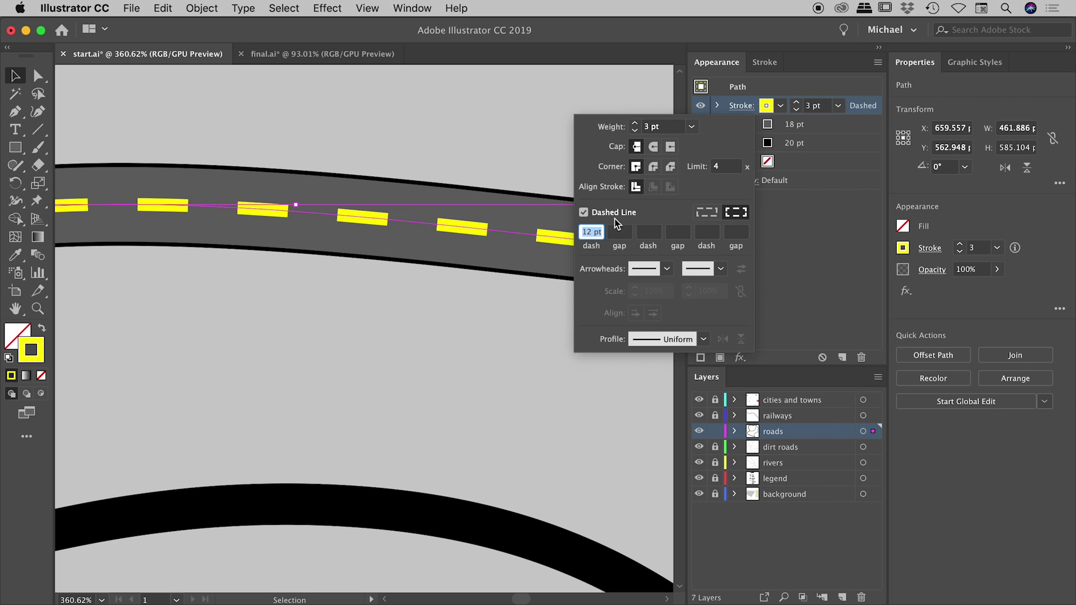
left_click(650, 146)
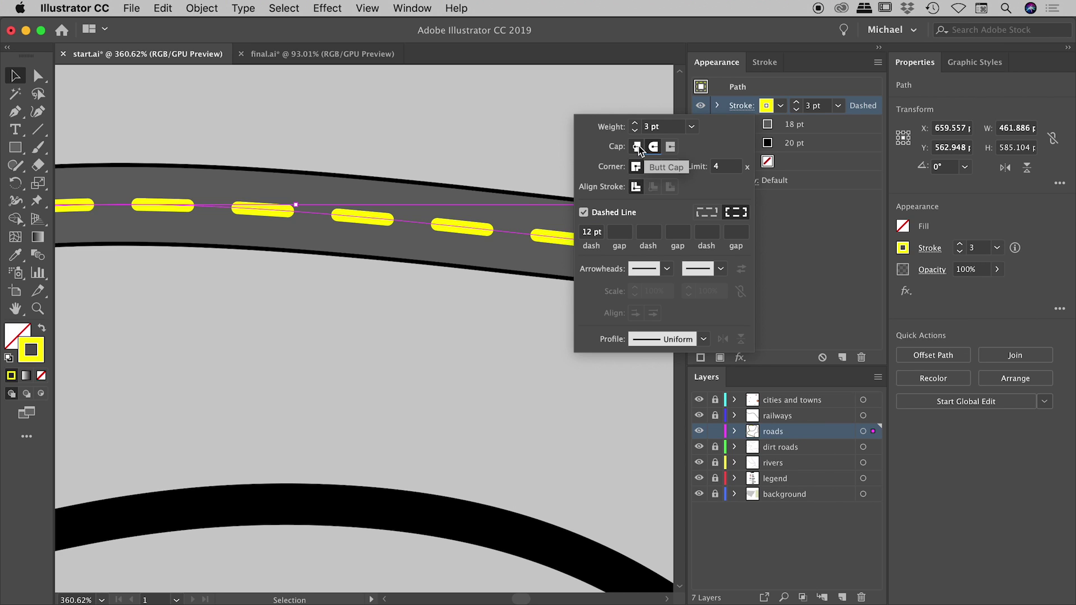
left_click(637, 146)
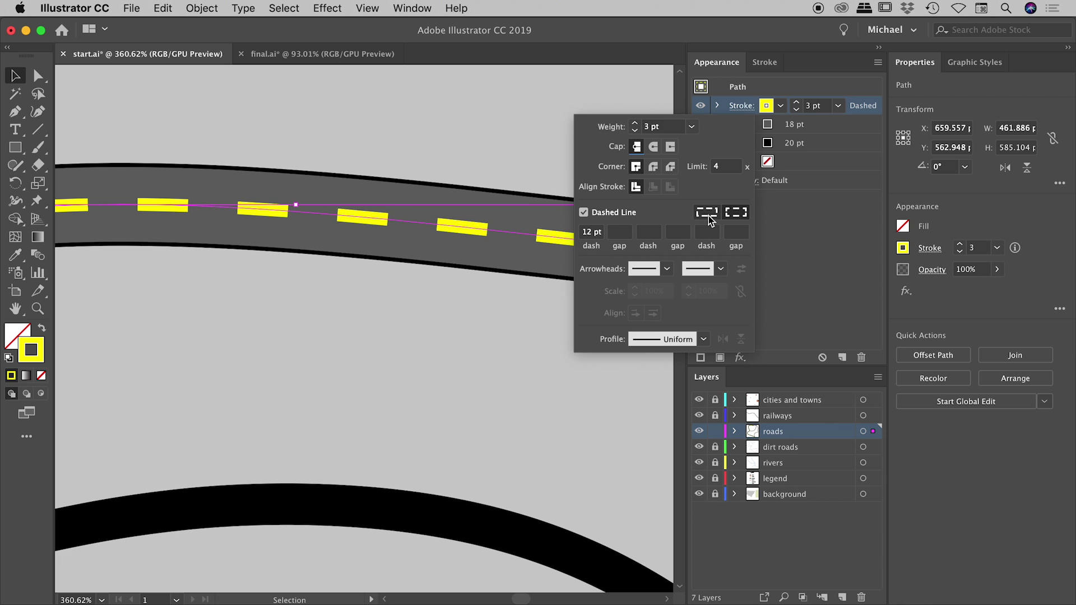
left_click(385, 101)
left_click_drag(392, 103, 368, 197)
Unlock the railways layer and select the black railway path, zoomed in close.
left_click_drag(396, 271, 479, 285)
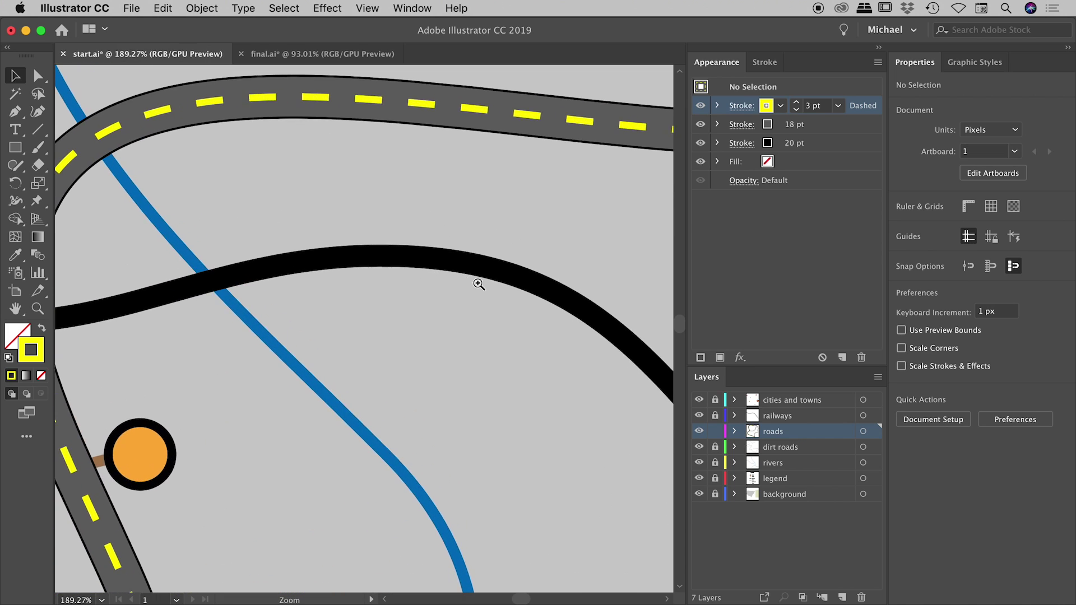
left_click(479, 285)
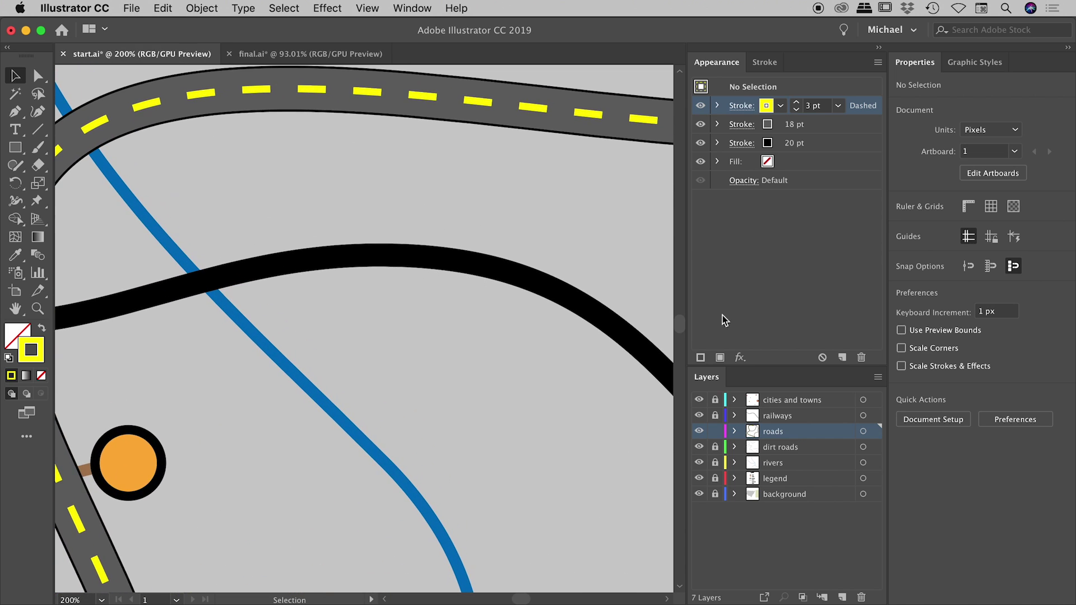
left_click(716, 416)
left_click(782, 423)
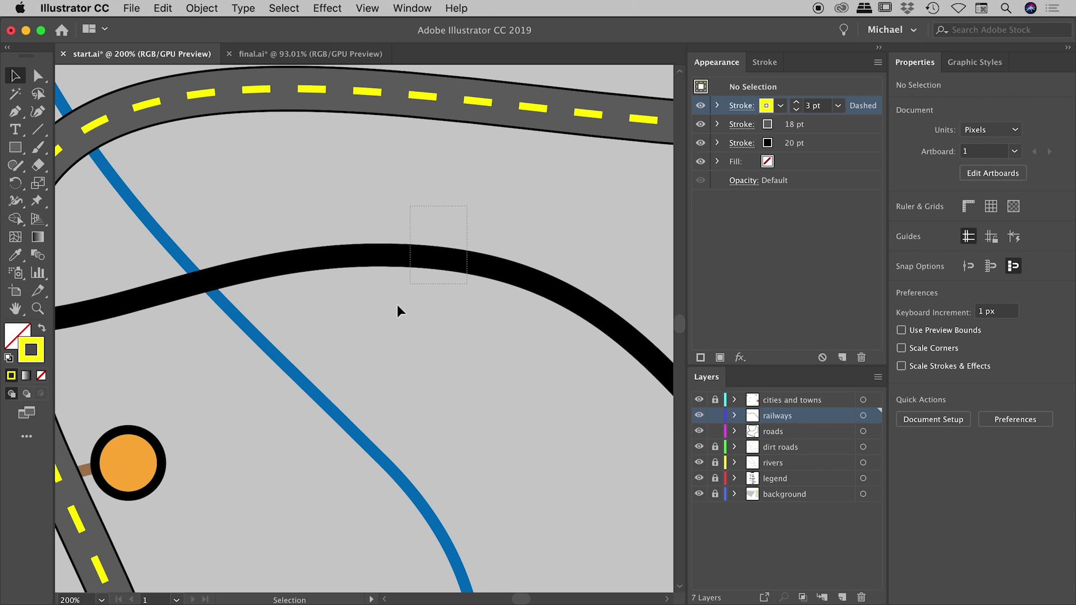
left_click(393, 264)
left_click_drag(418, 321, 185, 329)
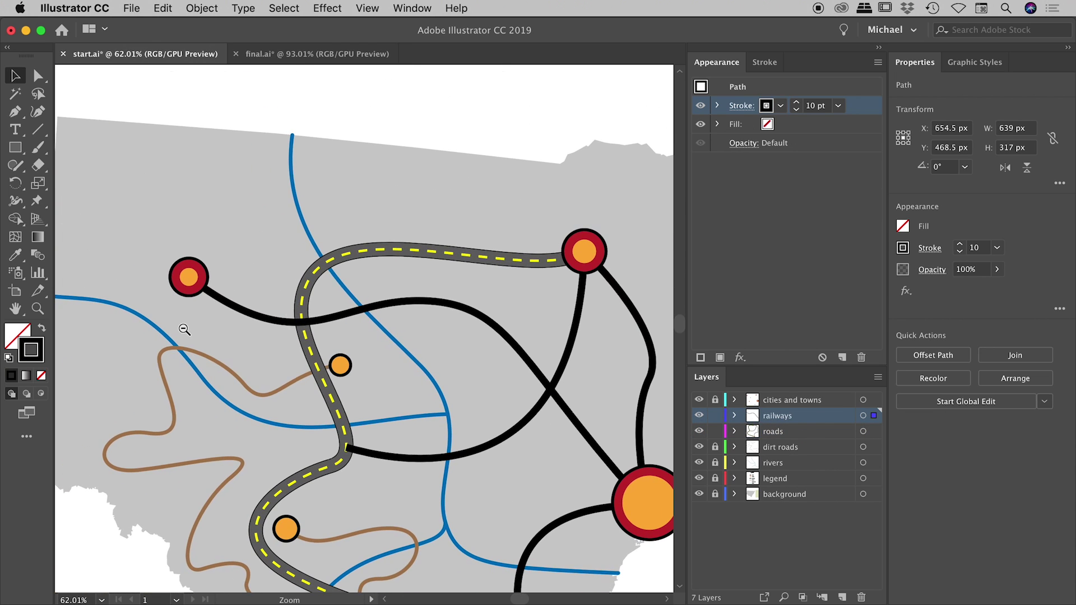
left_click_drag(449, 326, 579, 321)
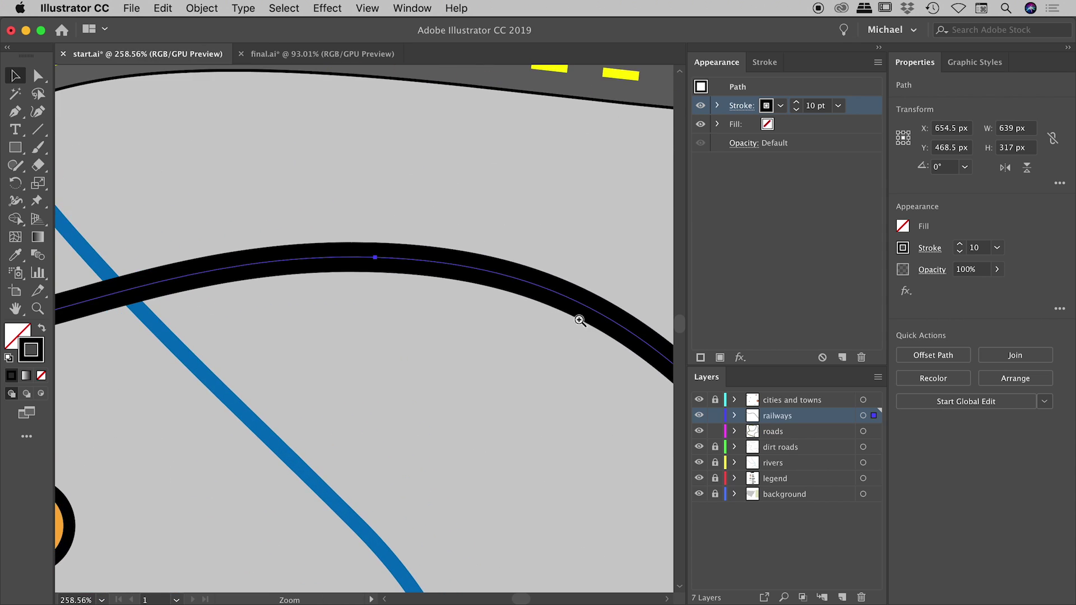
left_click_drag(439, 294, 533, 317)
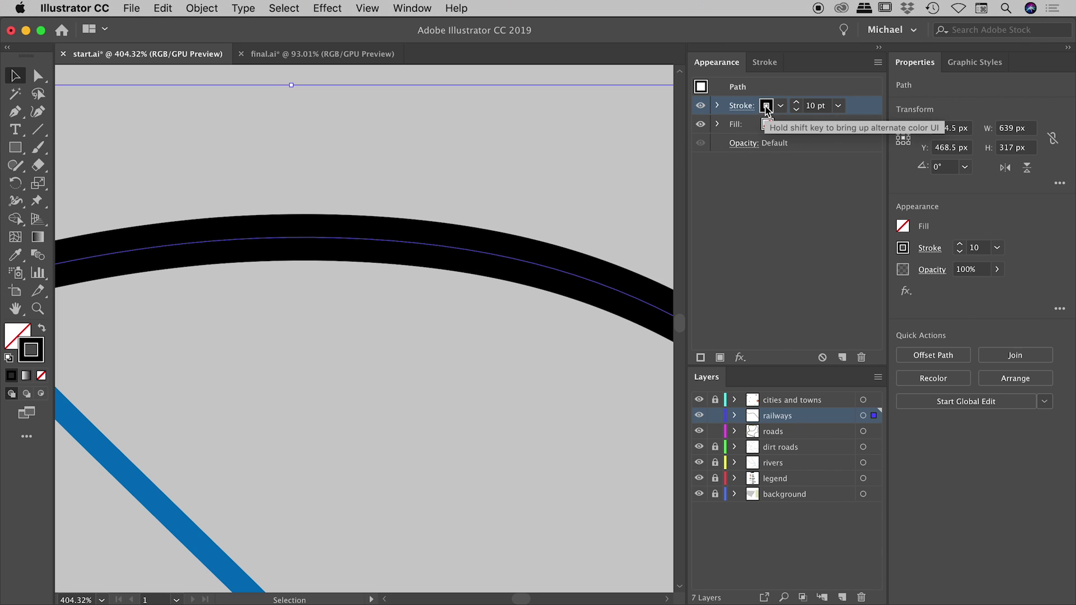
Set the railway's stroke weight to 17 pt.
left_click(816, 106)
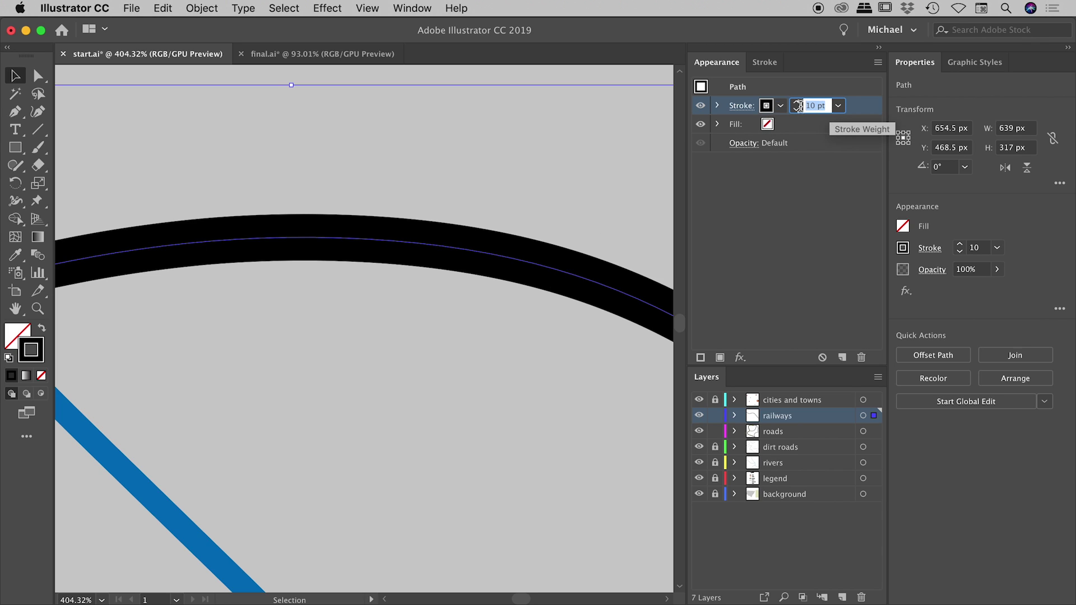
type("17")
key("Return")
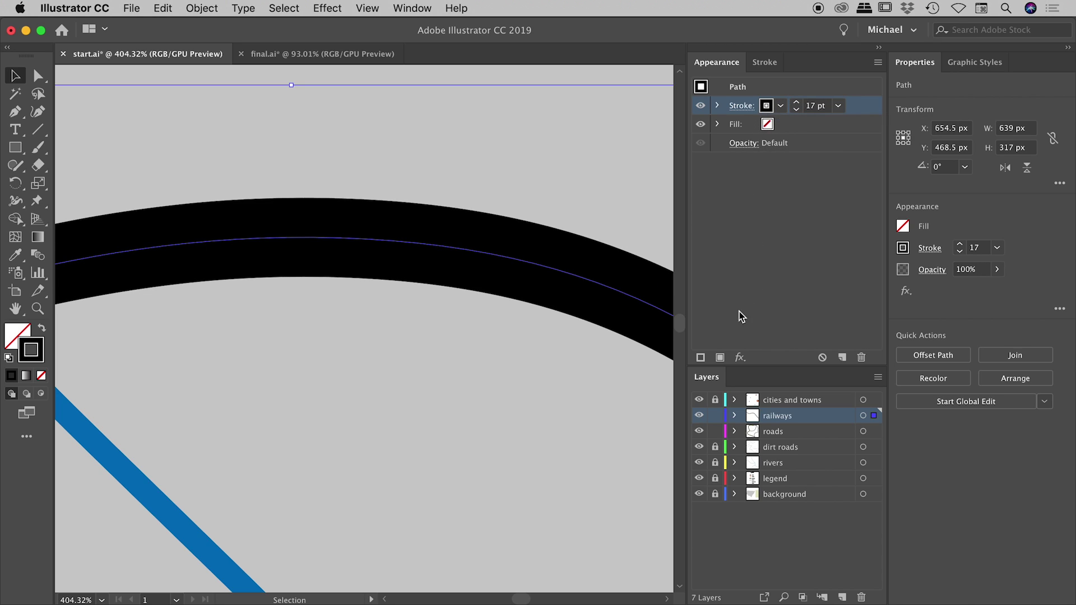
Add a white 12 pt stroke above the railway's black 17 pt stroke.
left_click(701, 358)
left_click(781, 105)
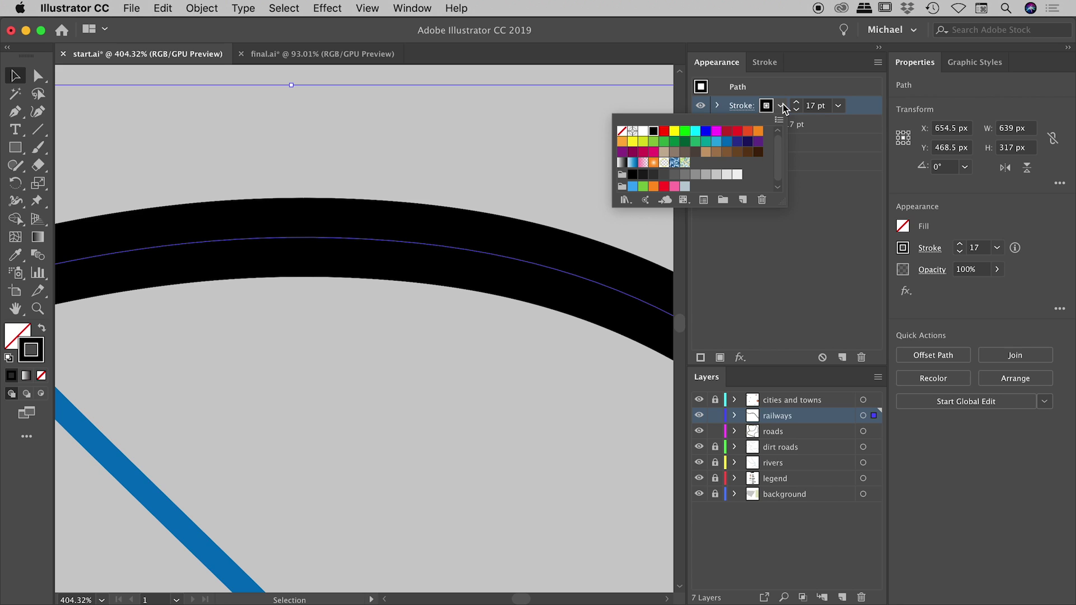
left_click(643, 131)
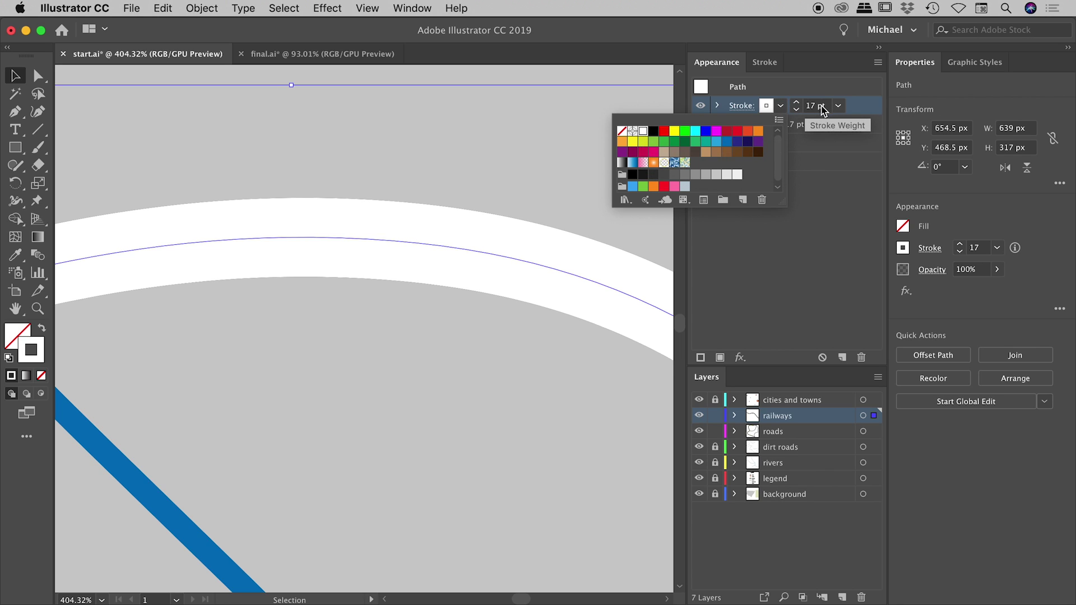
left_click(818, 107)
left_click(819, 106)
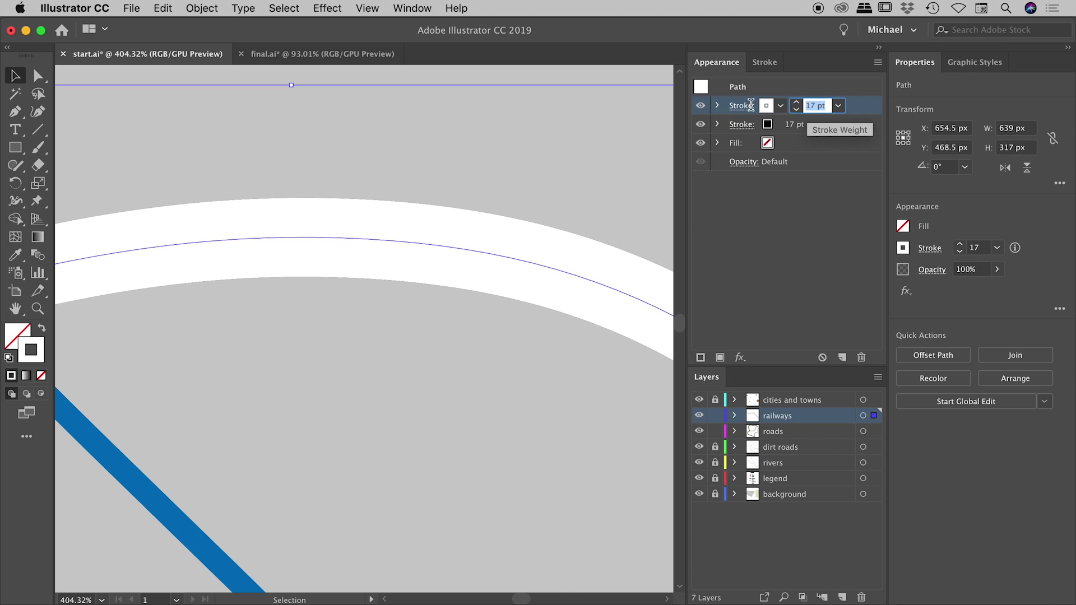
type("12")
key("Return")
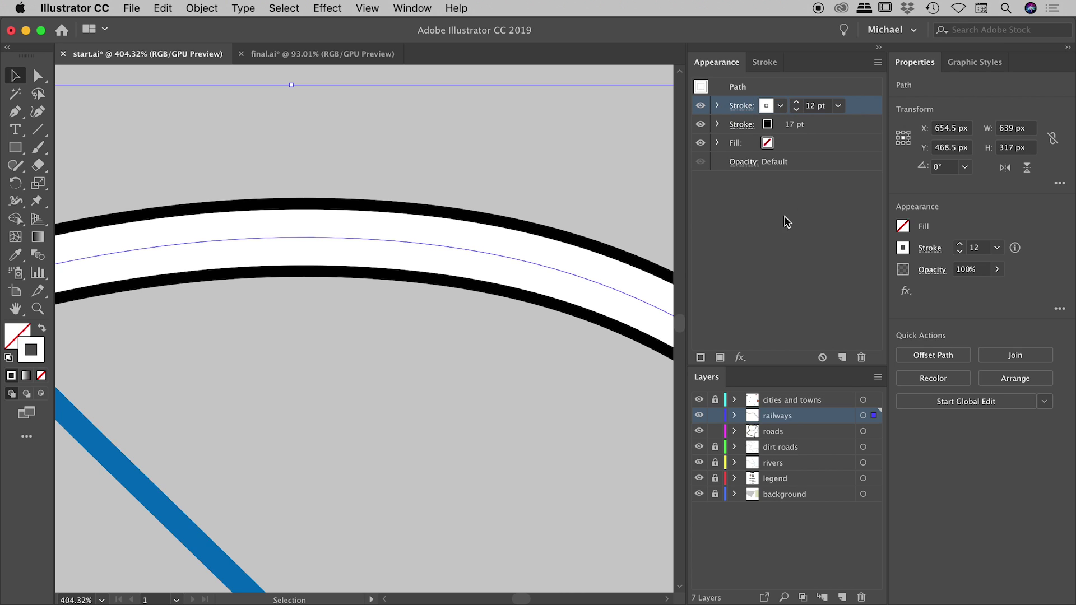
left_click(786, 240)
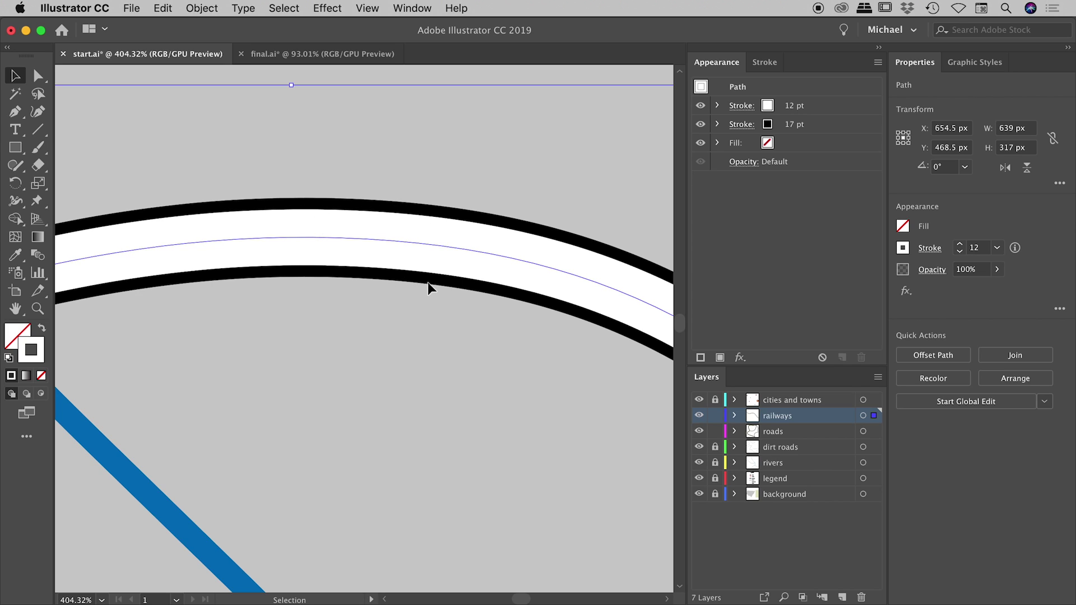
Zoom out and back in along the railway to check the black-edged white band.
key("super+space")
left_click_drag(480, 346, 178, 346)
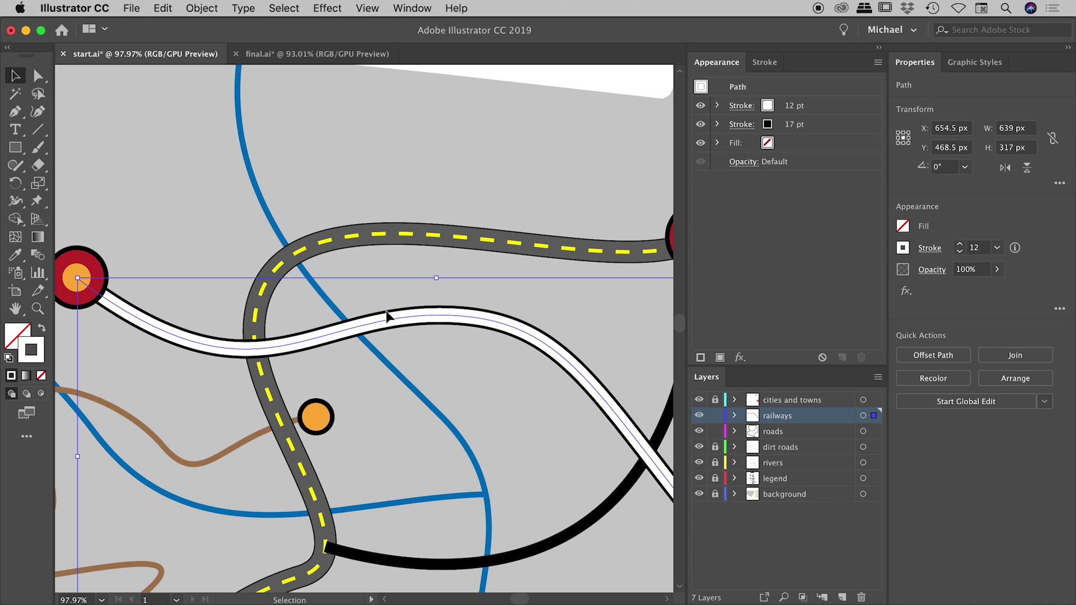
key("super+space")
left_click_drag(432, 322, 455, 330)
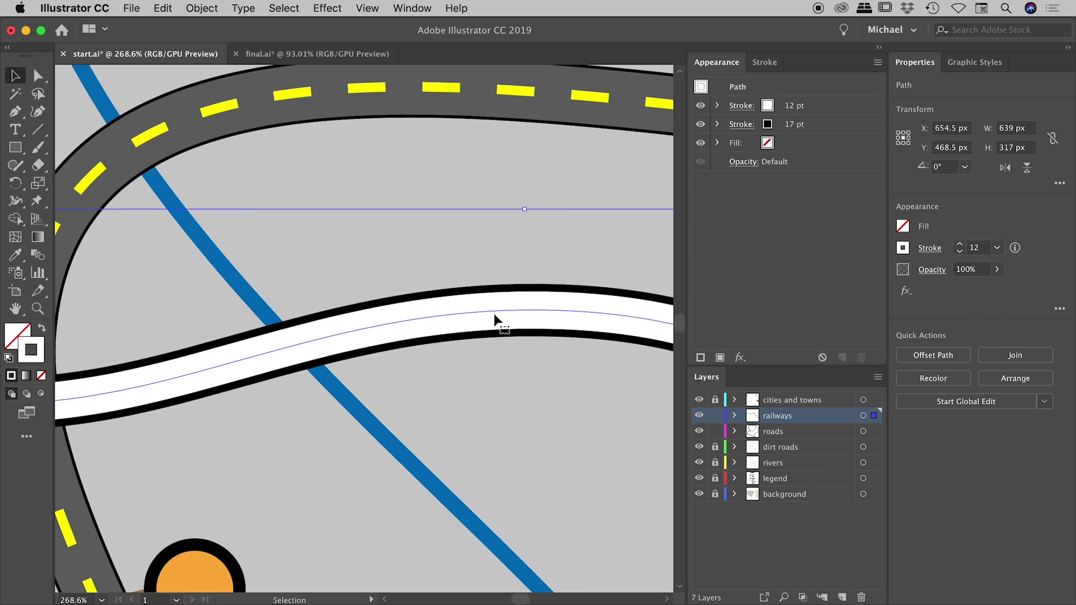
mouse_move(493, 314)
left_mouse_down()
mouse_move(413, 264)
mouse_move(505, 303)
left_mouse_up()
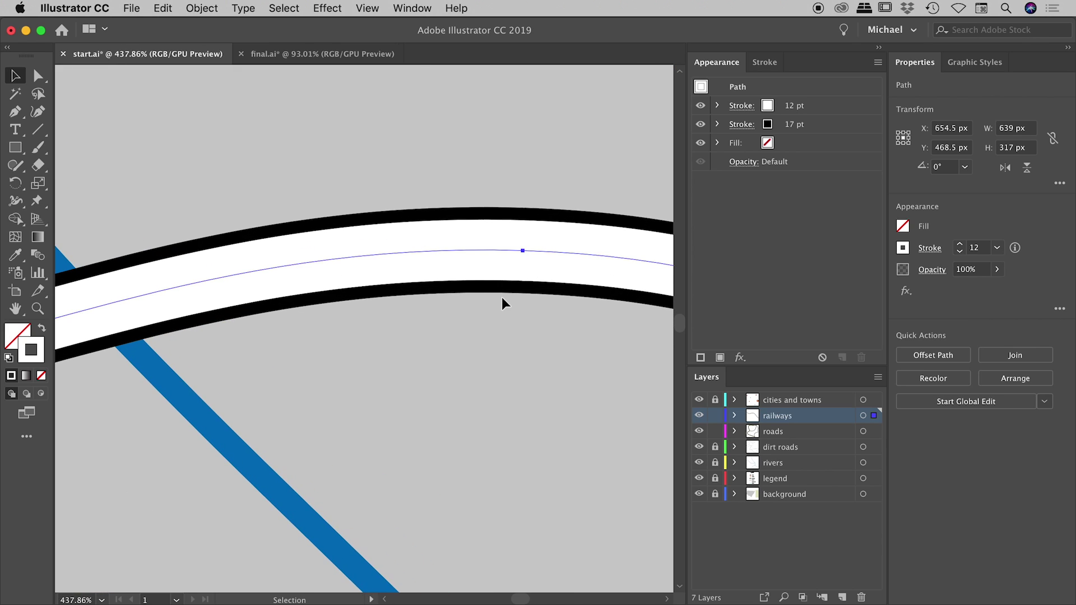
Add a third railway stroke in black at 24 pt.
left_click(700, 358)
left_click(780, 105)
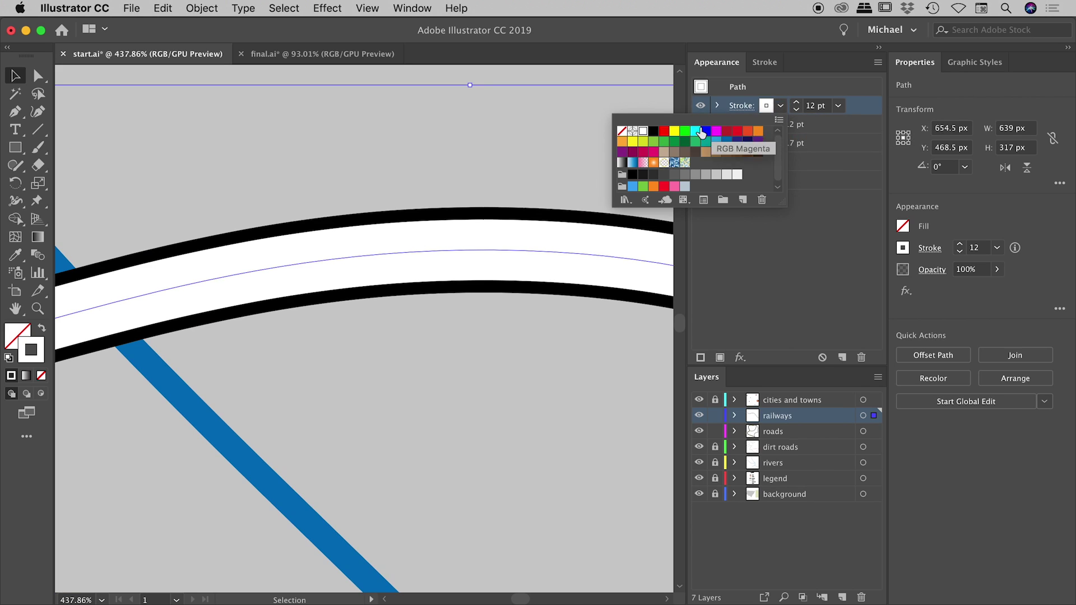
left_click(654, 131)
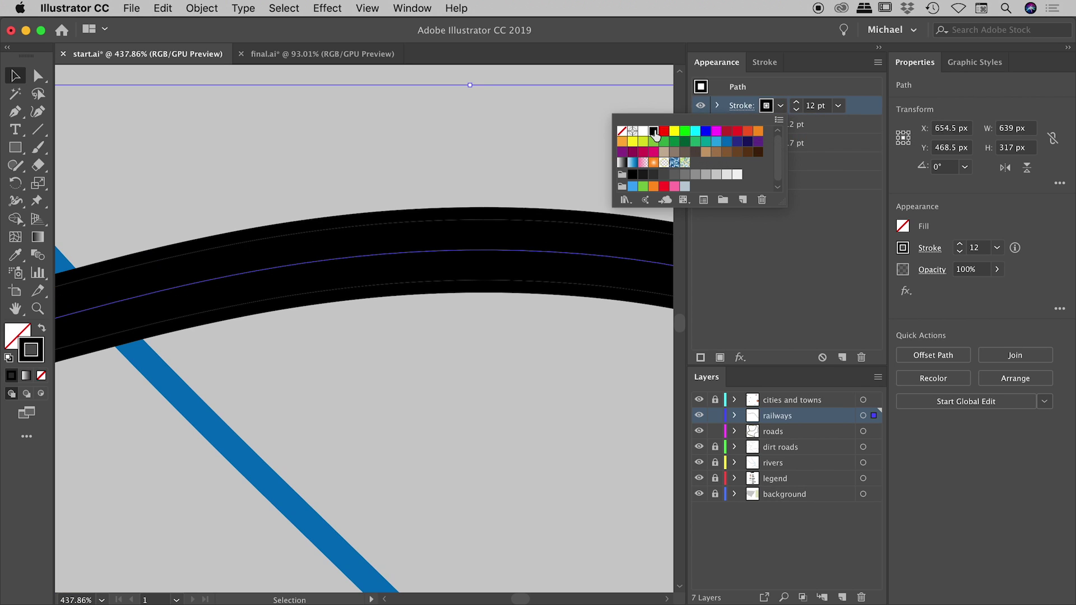
left_click(815, 105)
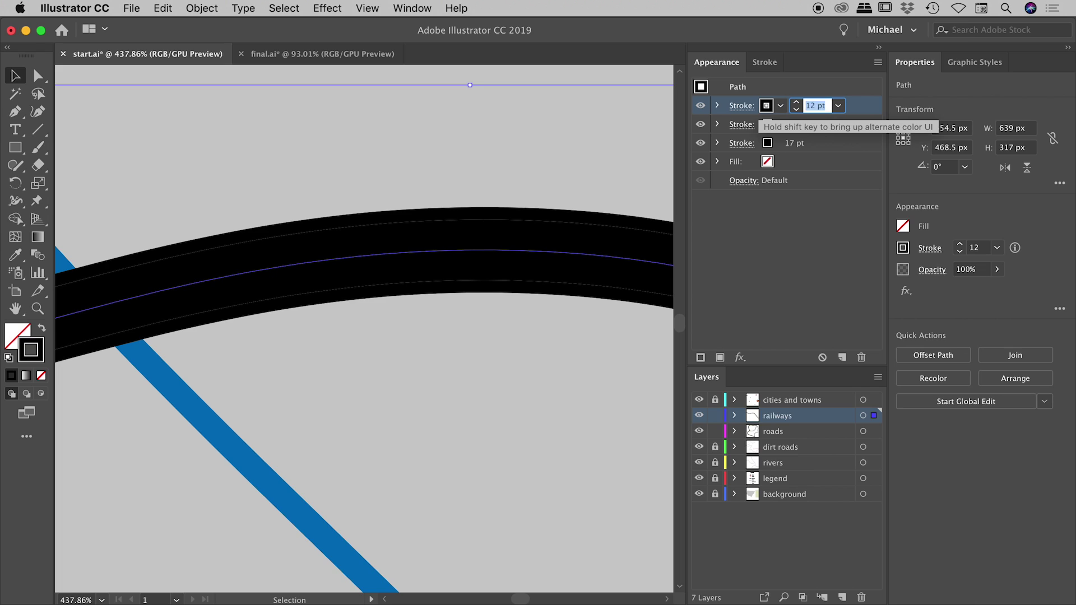
type("24")
key("Return")
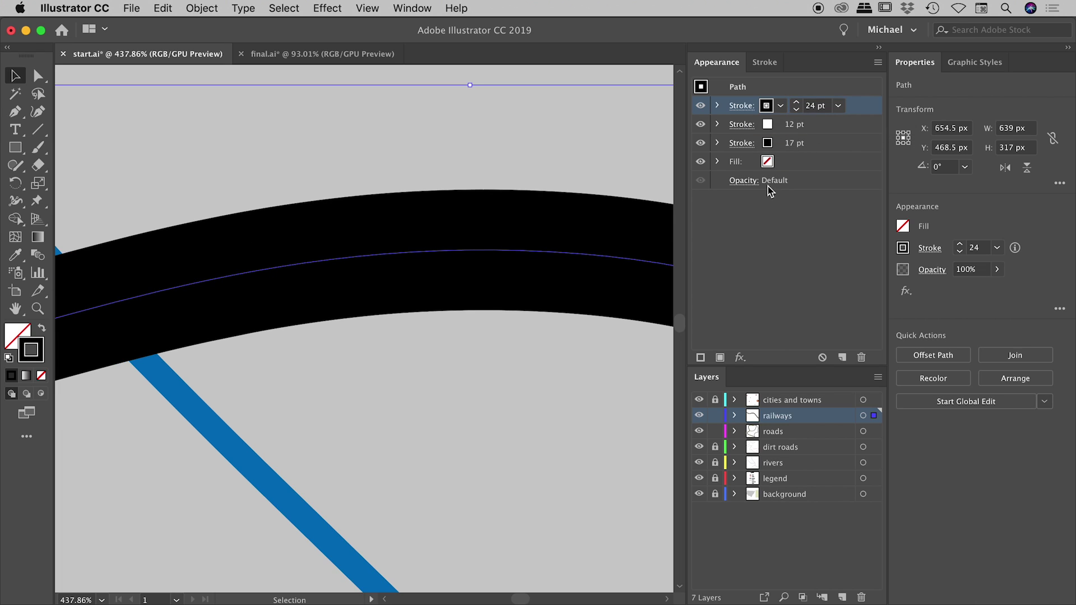
Dash the 24 pt stroke with 5 pt dashes and 6 pt gaps, then deselect.
left_click(738, 108)
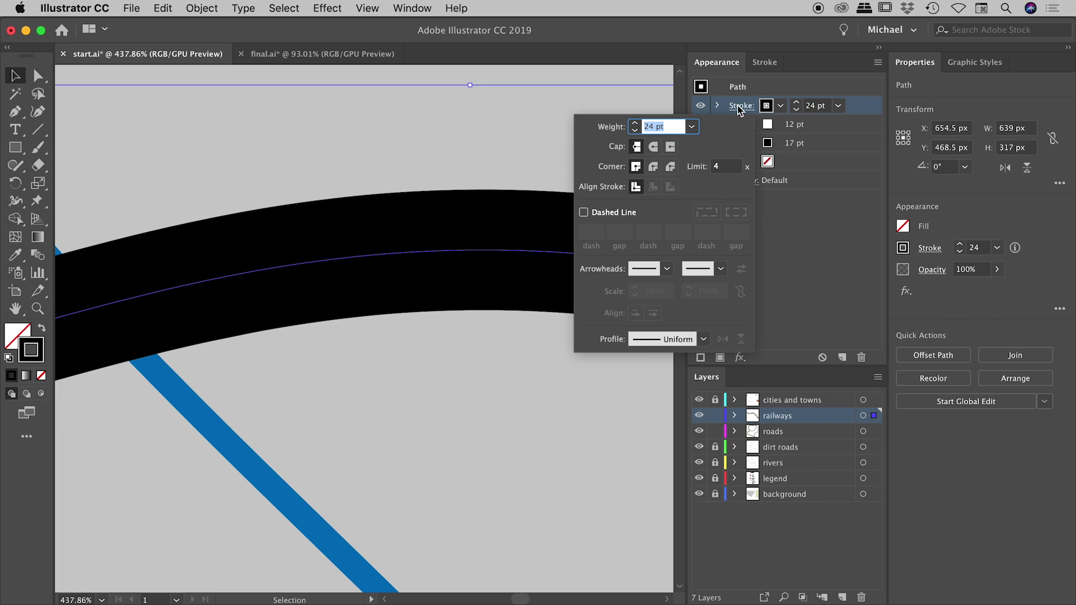
left_click(613, 216)
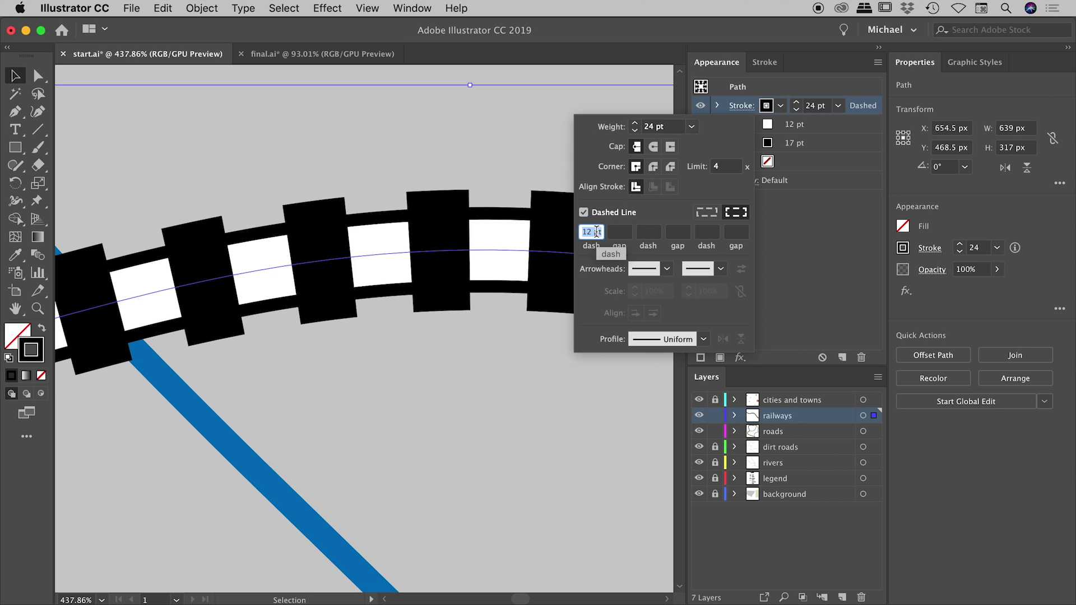
type("5")
key("Tab")
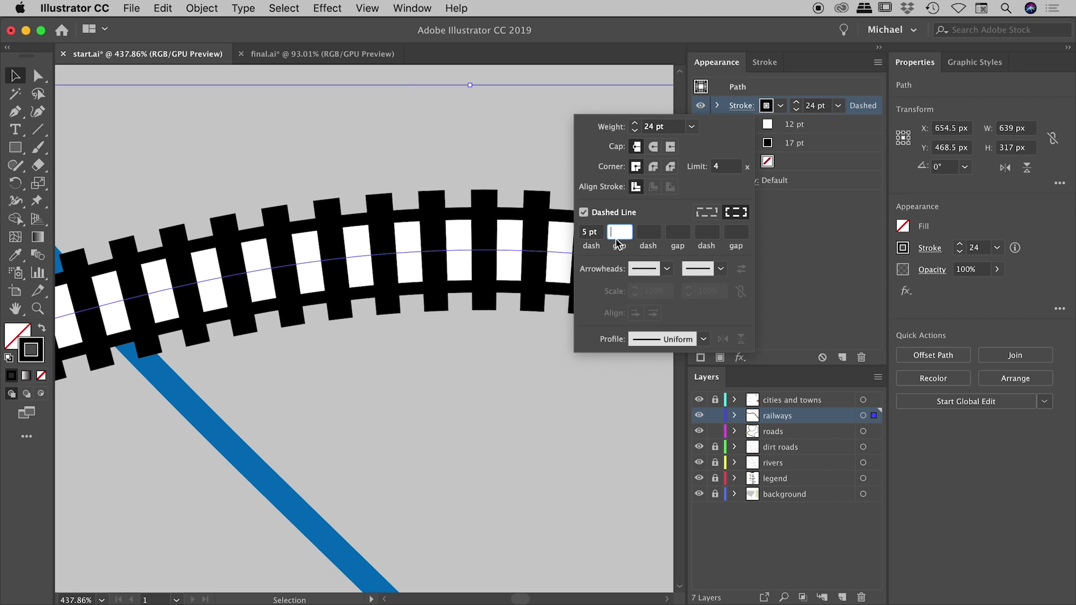
type("6")
key("Tab")
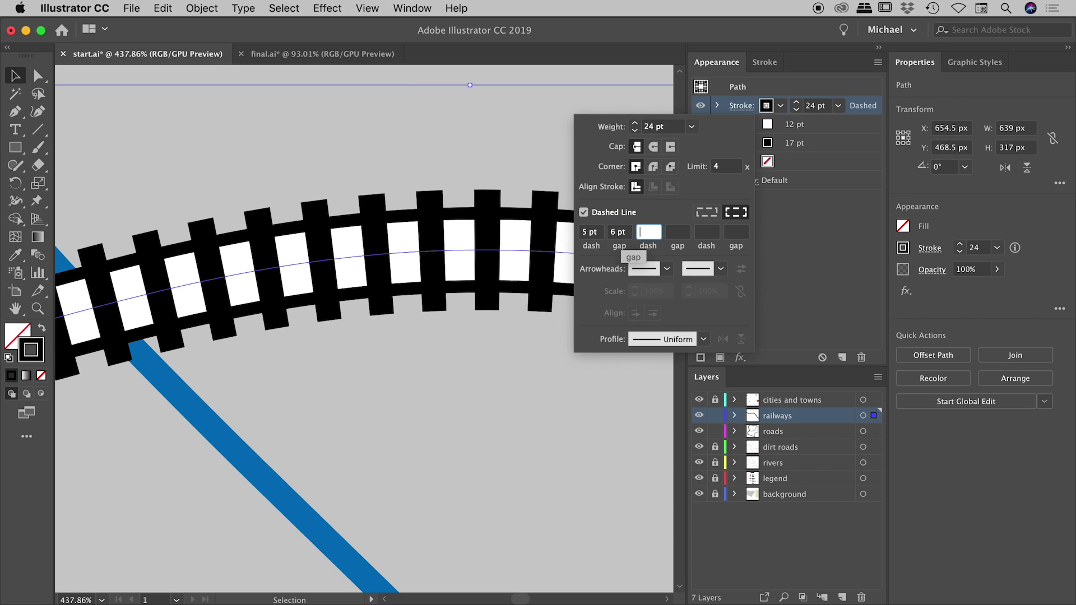
key("Return")
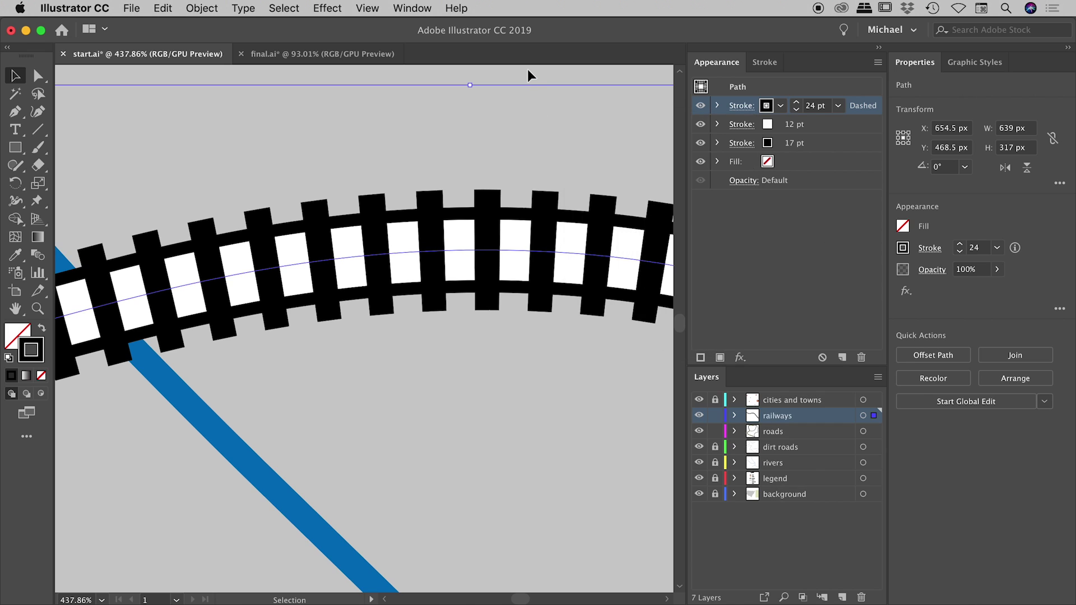
left_click(521, 91)
scroll(507, 196, "down", 10)
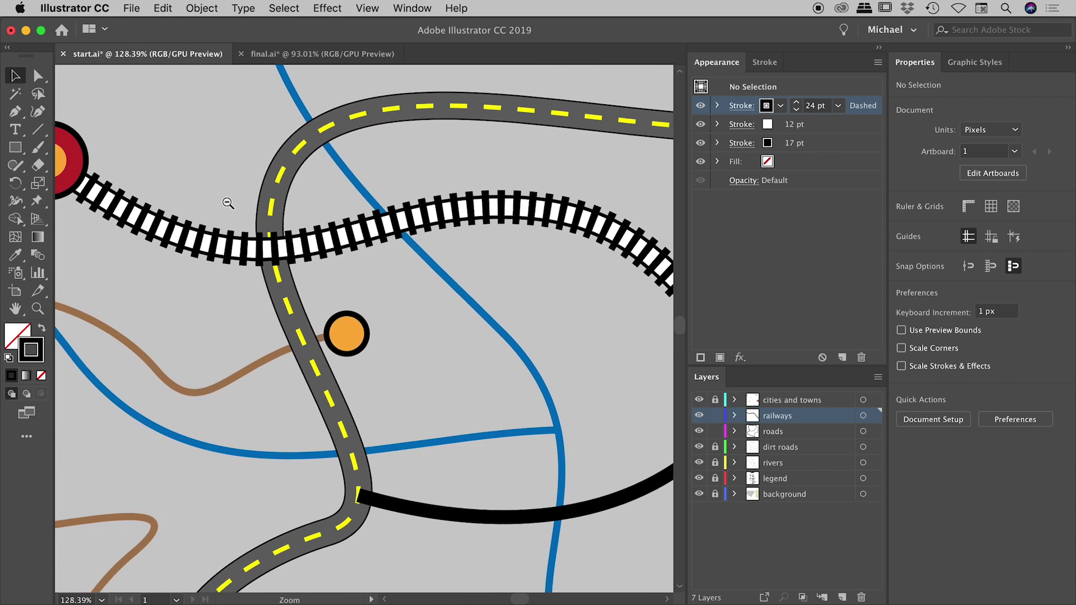
scroll(421, 206, "up", 2)
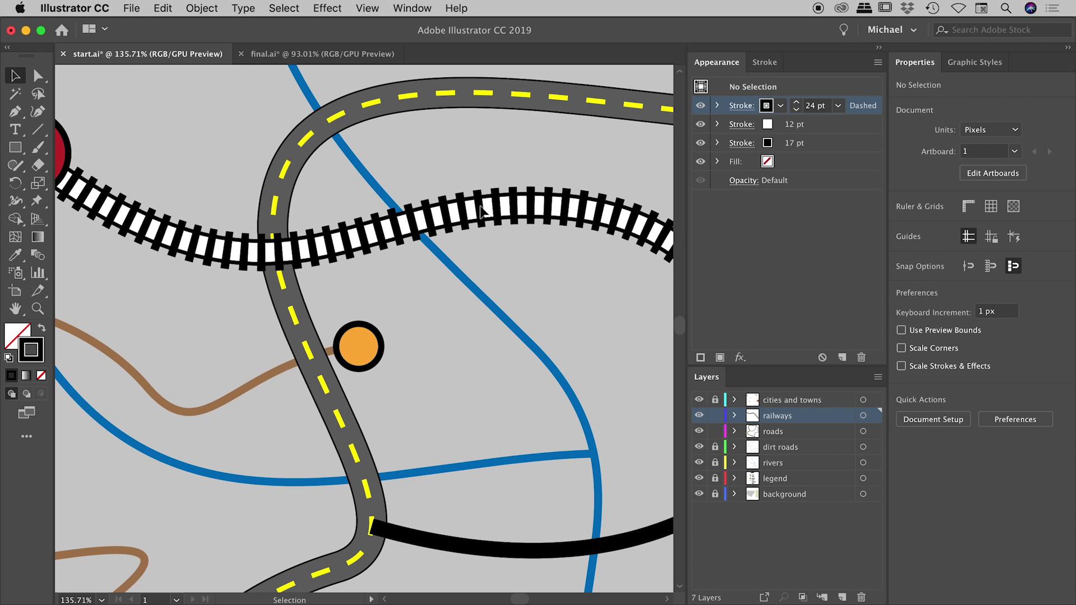
scroll(548, 234, "up", 4)
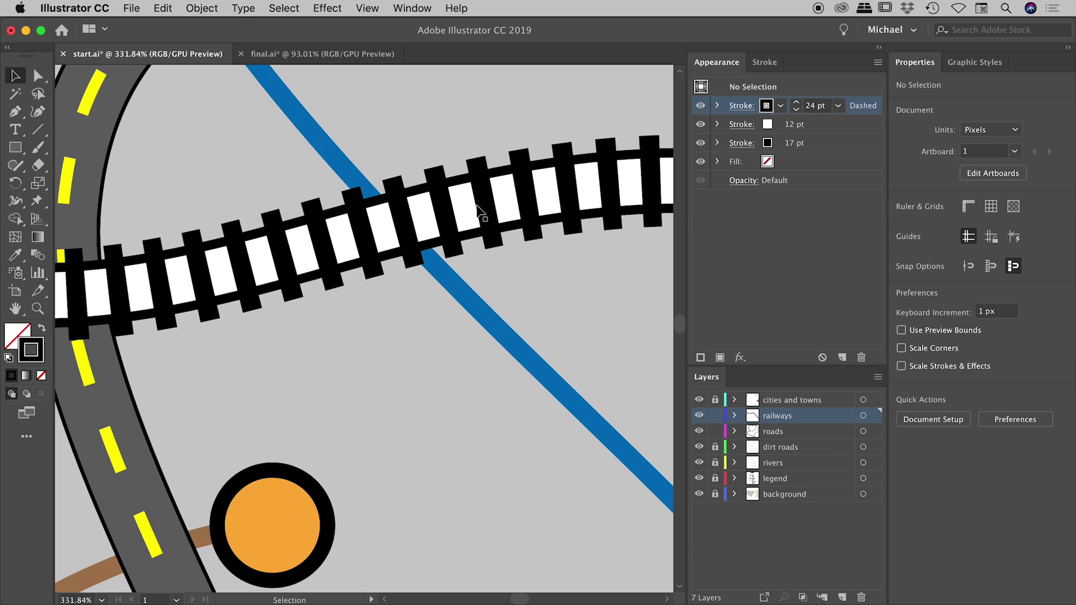
Expand the white 12 pt stroke's settings and drag its opacity down to 0%.
left_click(717, 124)
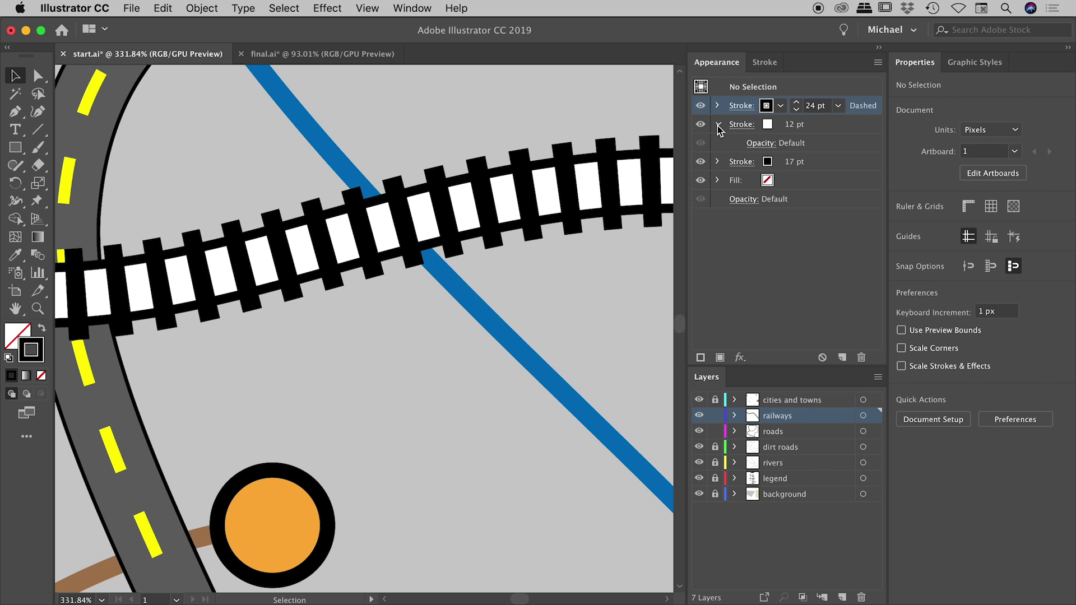
left_click(718, 126)
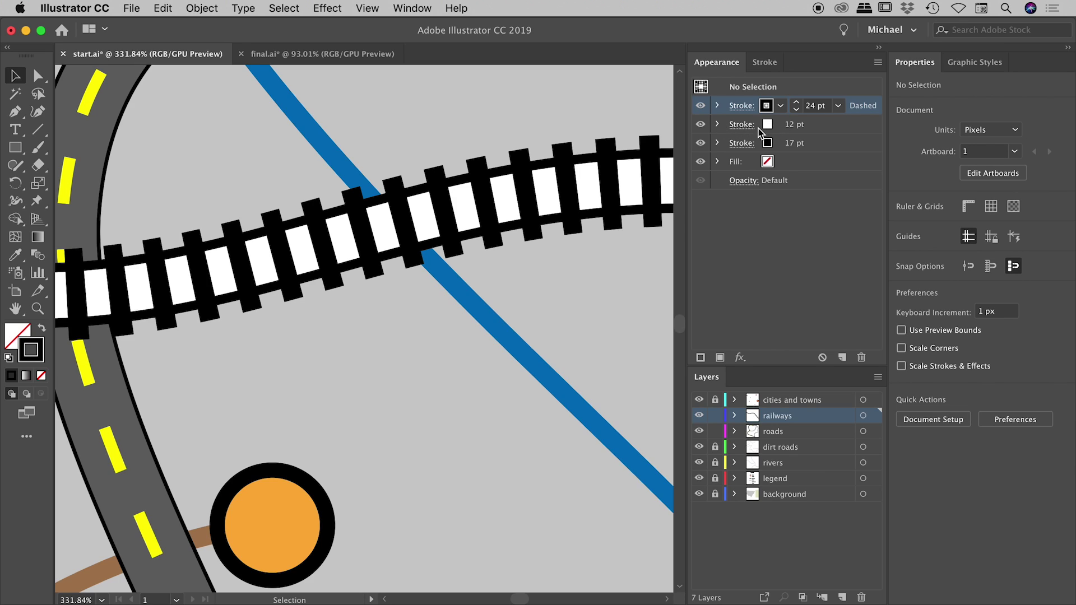
left_click(719, 125)
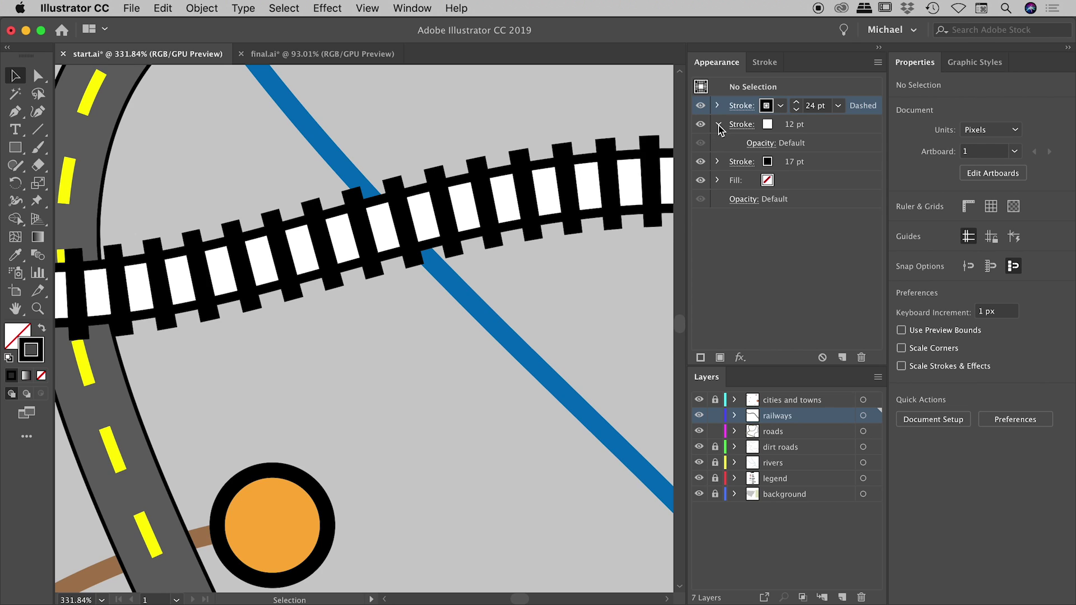
left_click(760, 145)
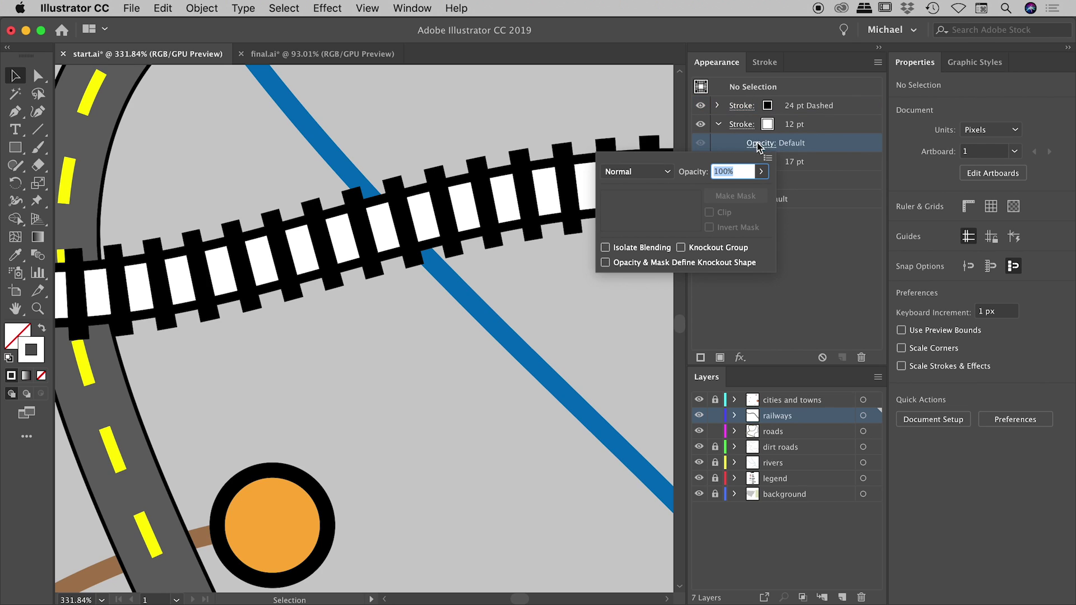
left_click(762, 171)
left_click_drag(764, 192, 698, 195)
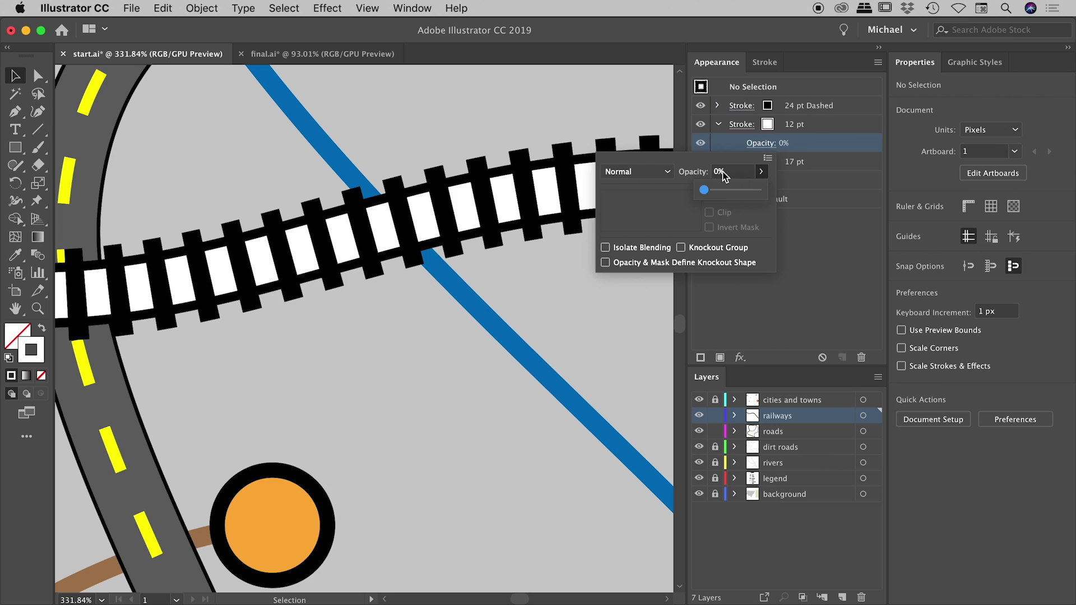
left_click(811, 223)
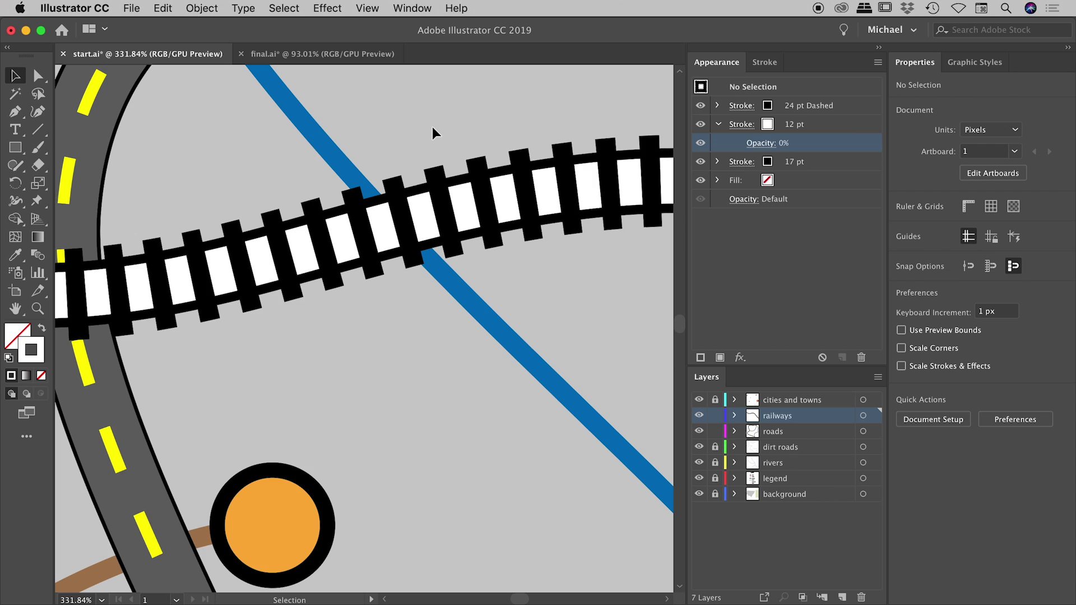
Reselect the railway and set the 12 pt stroke's opacity to 0%.
left_click_drag(476, 149, 521, 281)
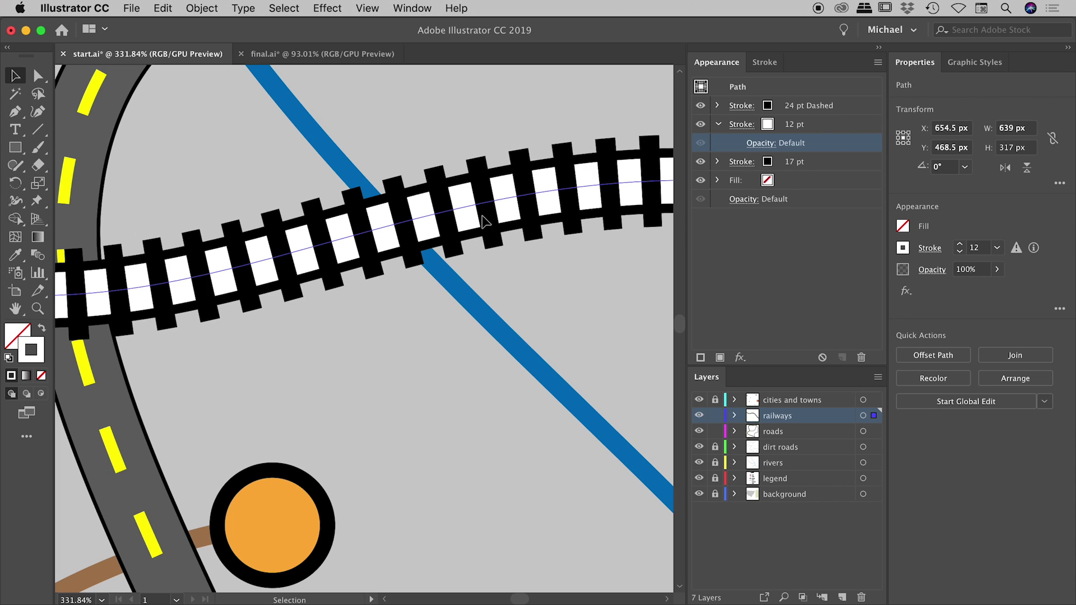
left_click(761, 143)
left_click(761, 172)
left_click_drag(758, 193, 698, 192)
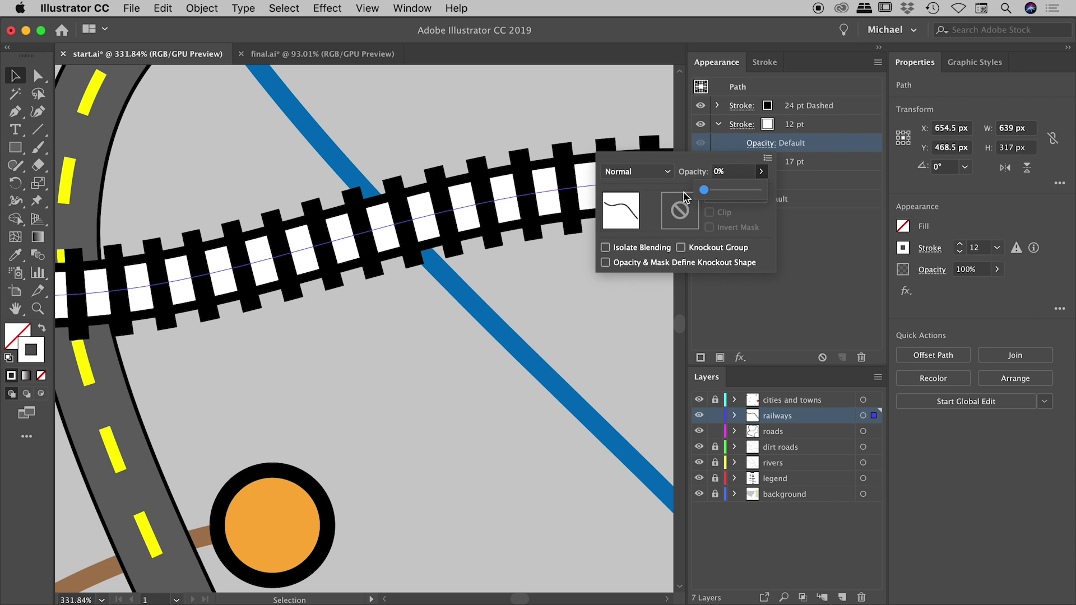
left_click(822, 244)
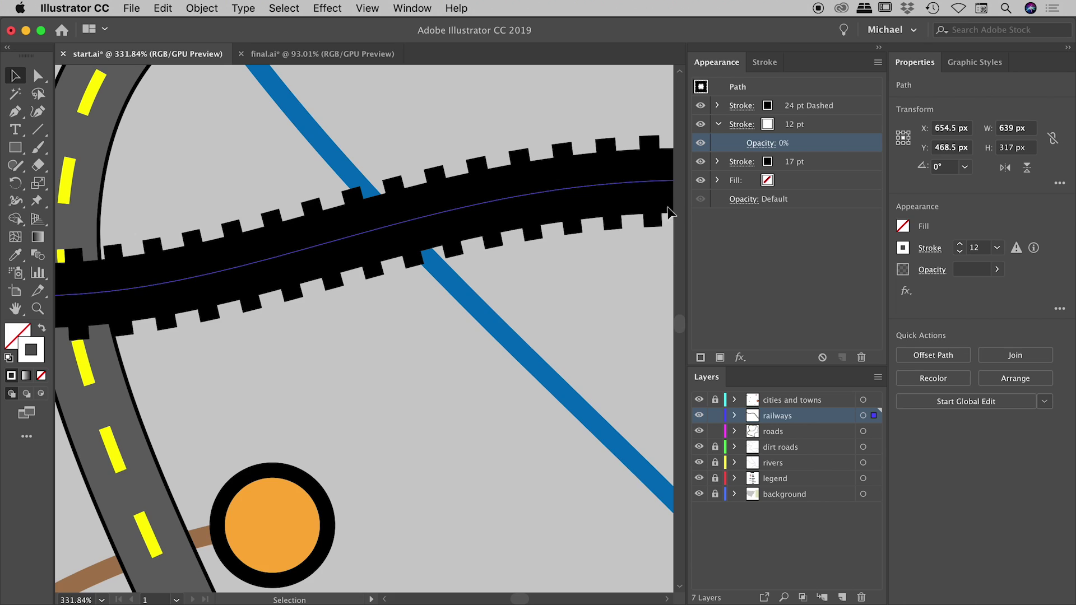
left_click(799, 230)
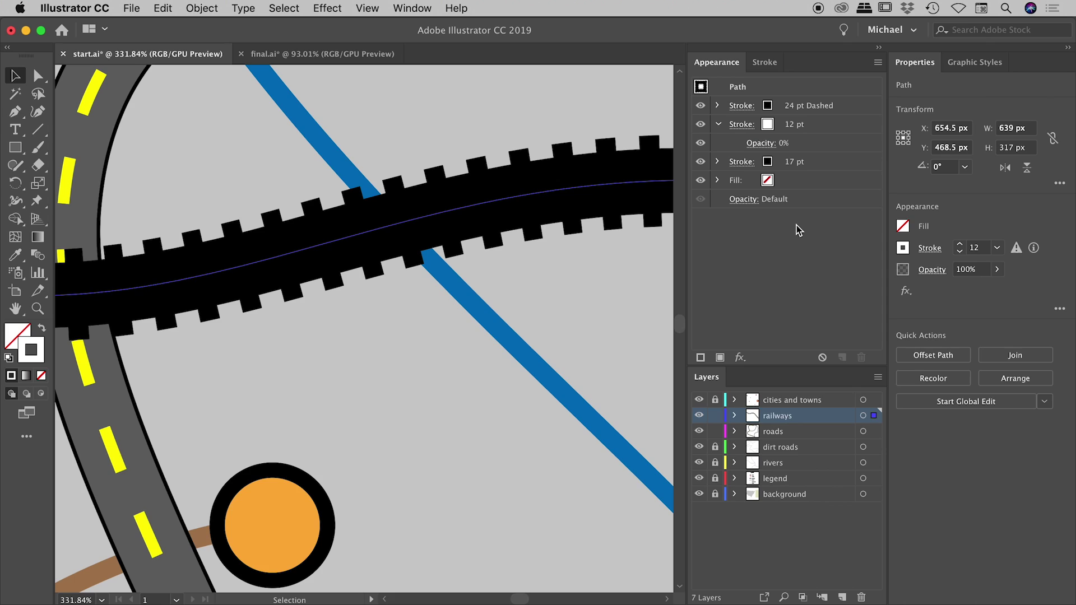
Enable Knockout Group in the railway's transparency options so the centre knocks out.
left_click(744, 201)
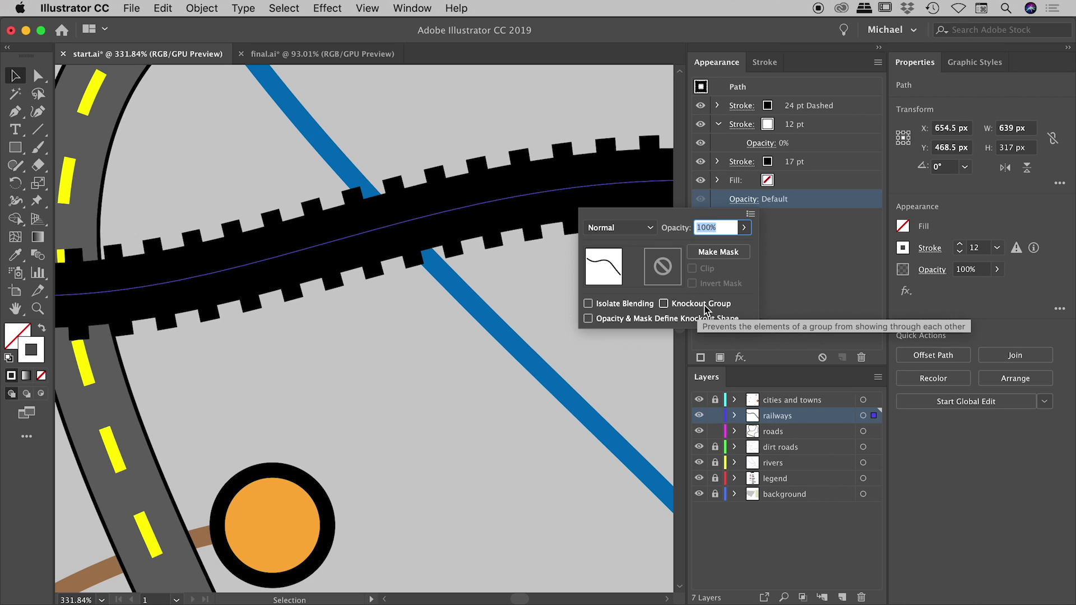
left_click(665, 312)
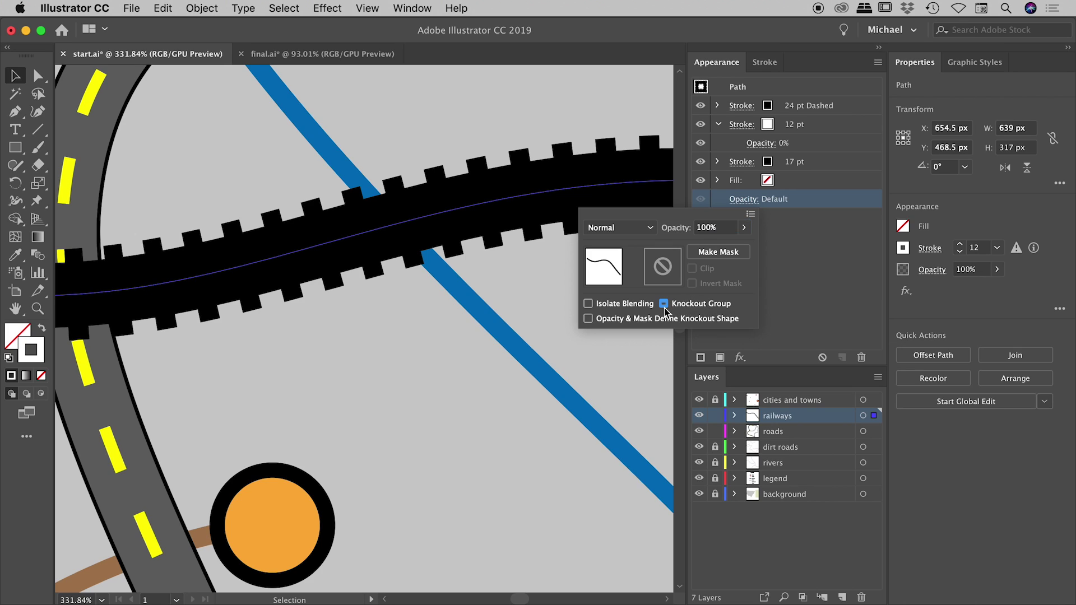
left_click(664, 304)
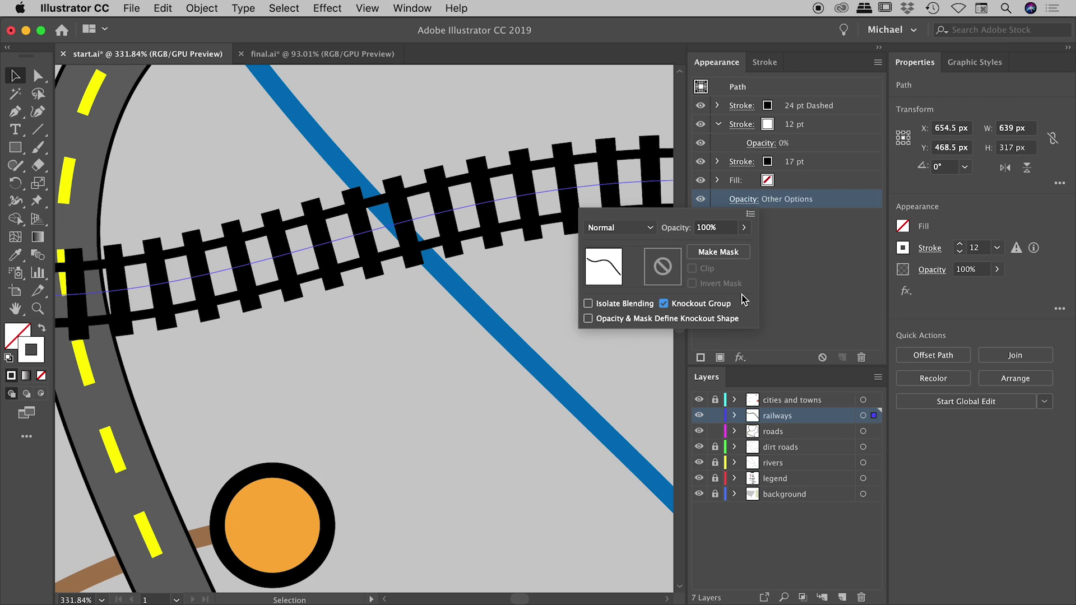
left_click(807, 284)
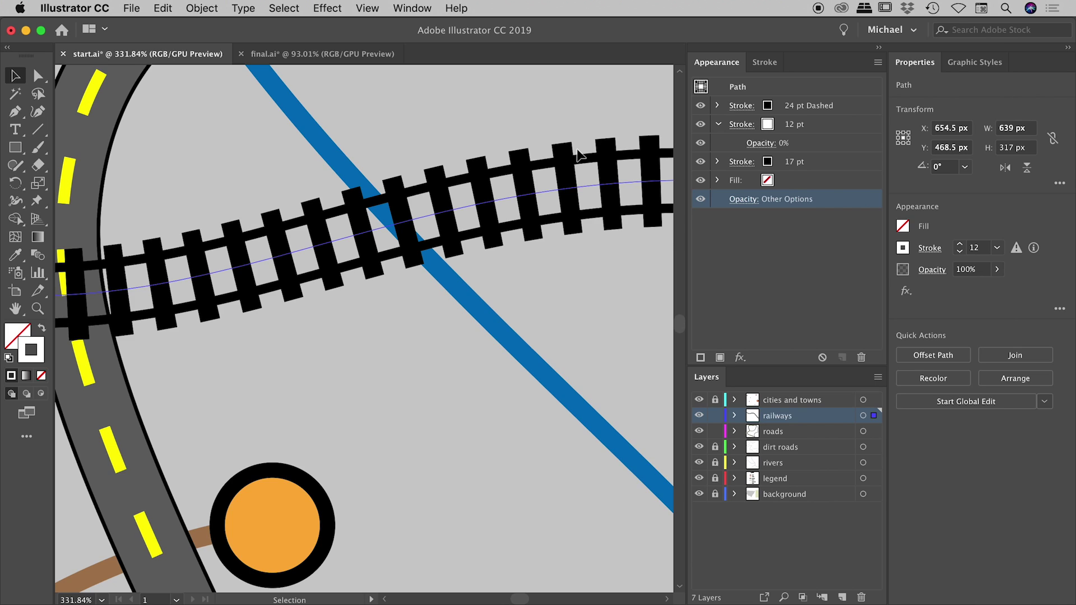
Zoom onto the railway-road crossing, collapse the 12 pt stroke, and select the 24 pt dashed stroke.
left_click(292, 231, "alt+super")
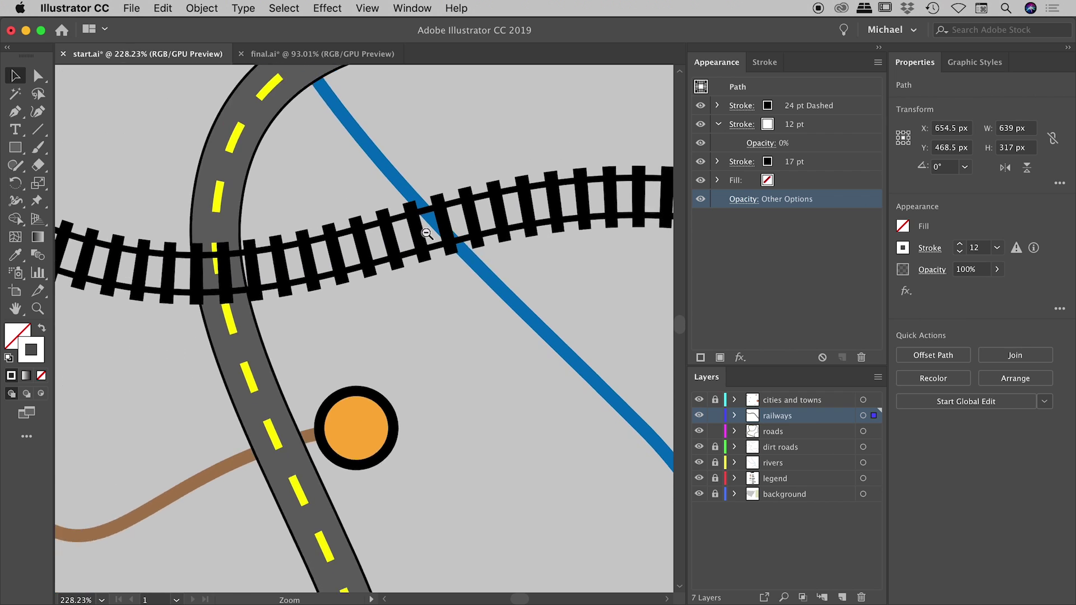
mouse_move(293, 231)
left_mouse_down()
mouse_move(480, 233)
mouse_move(283, 236)
left_mouse_up()
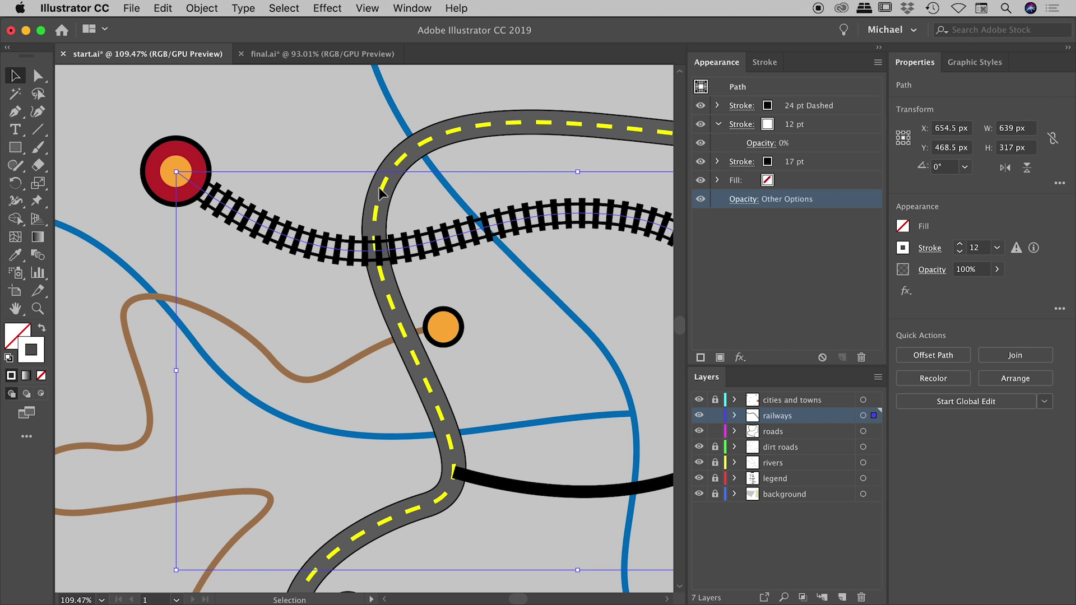
left_click_drag(393, 244, 382, 290)
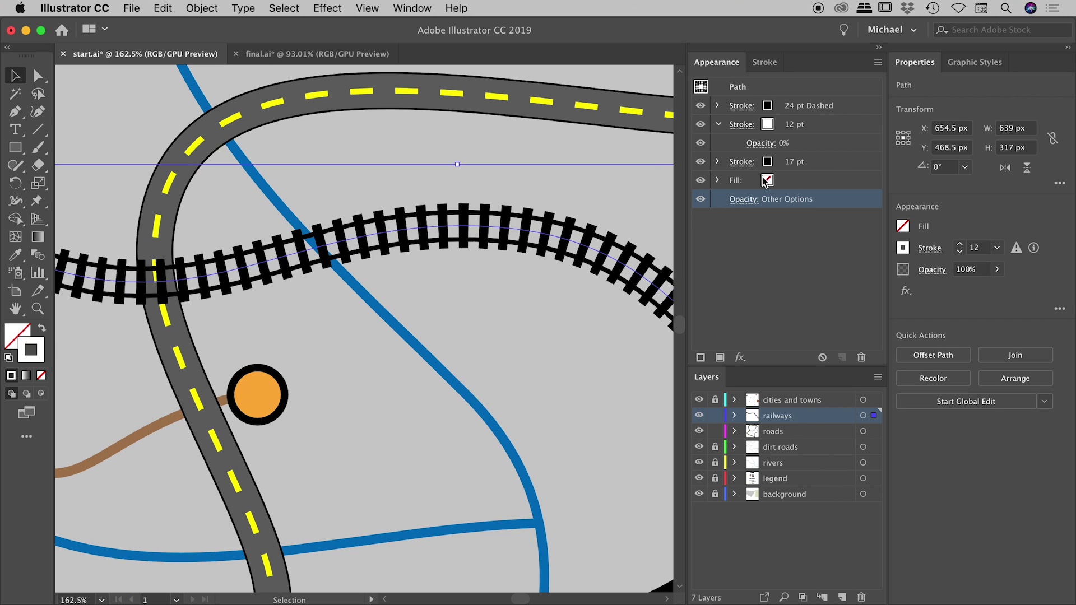
left_click(719, 124)
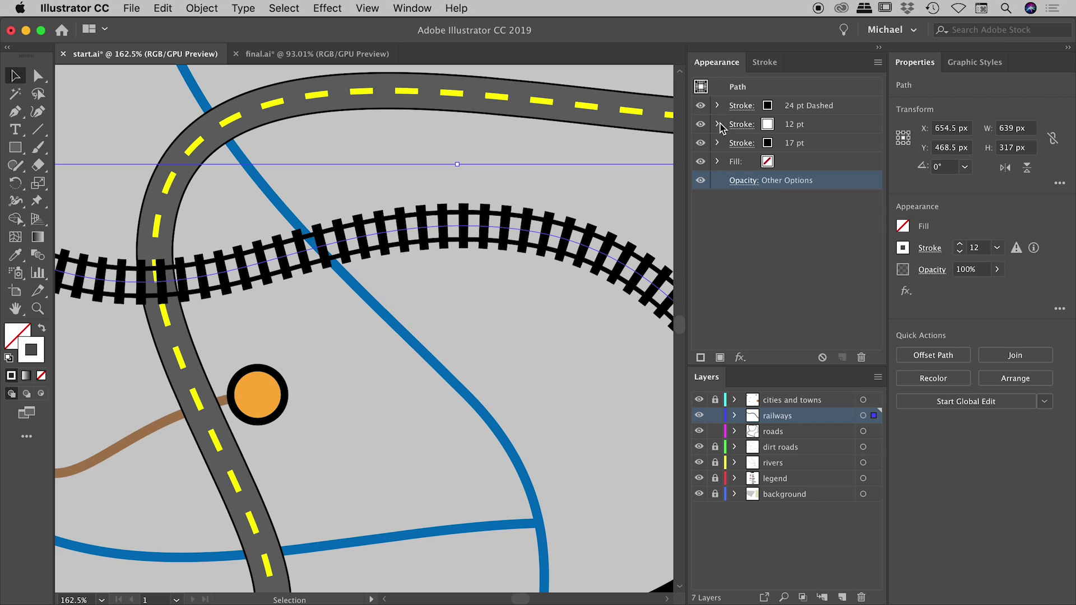
left_click(701, 106)
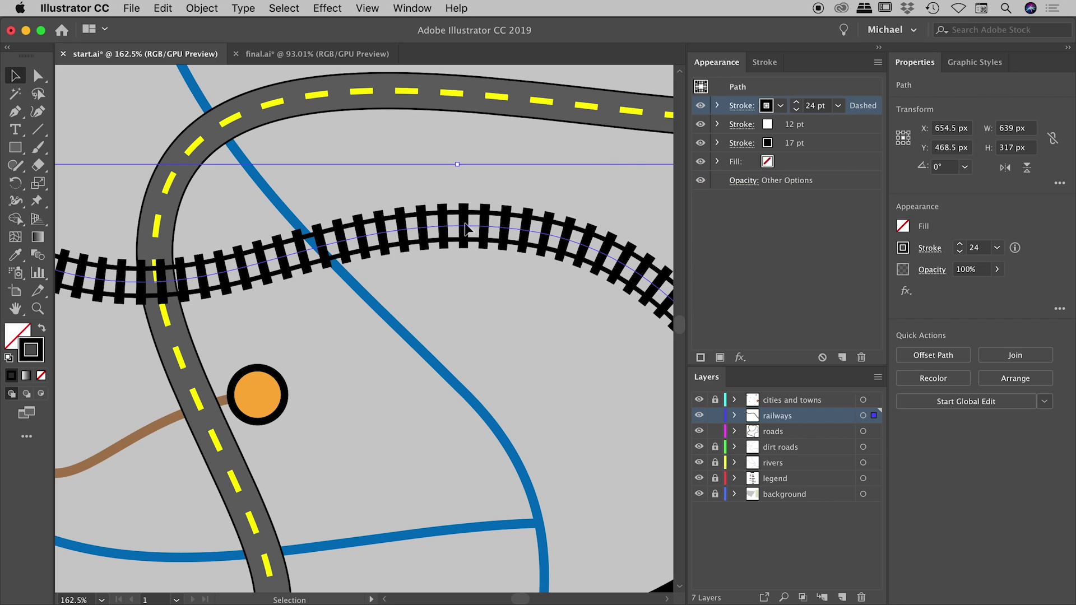
left_click(701, 106)
left_click(701, 106)
left_click_drag(864, 110, 861, 153)
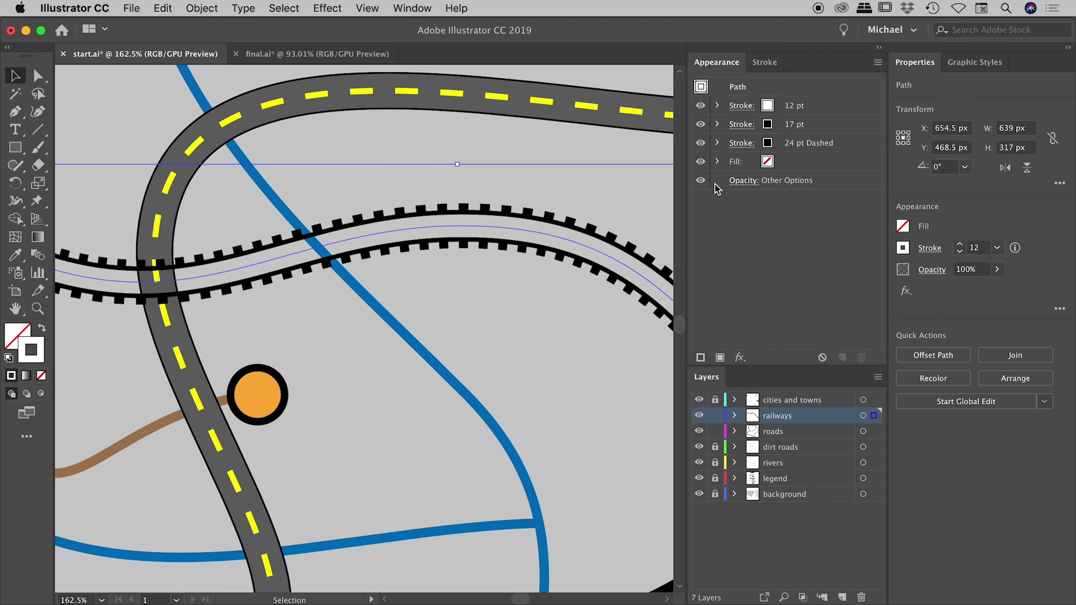
left_click(845, 147)
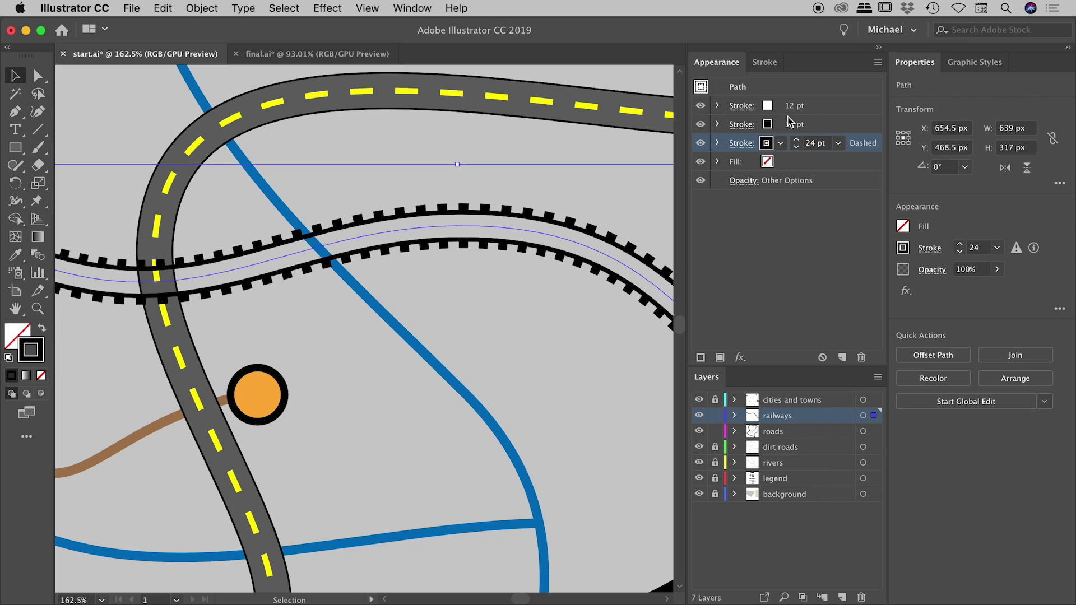
left_click(827, 107)
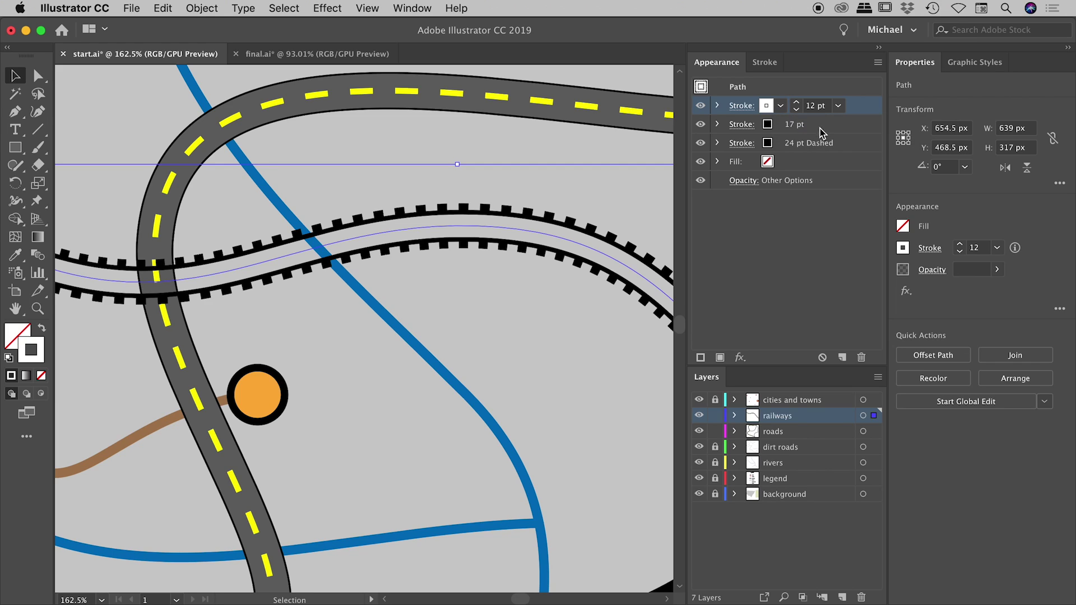
left_click_drag(845, 146, 830, 102)
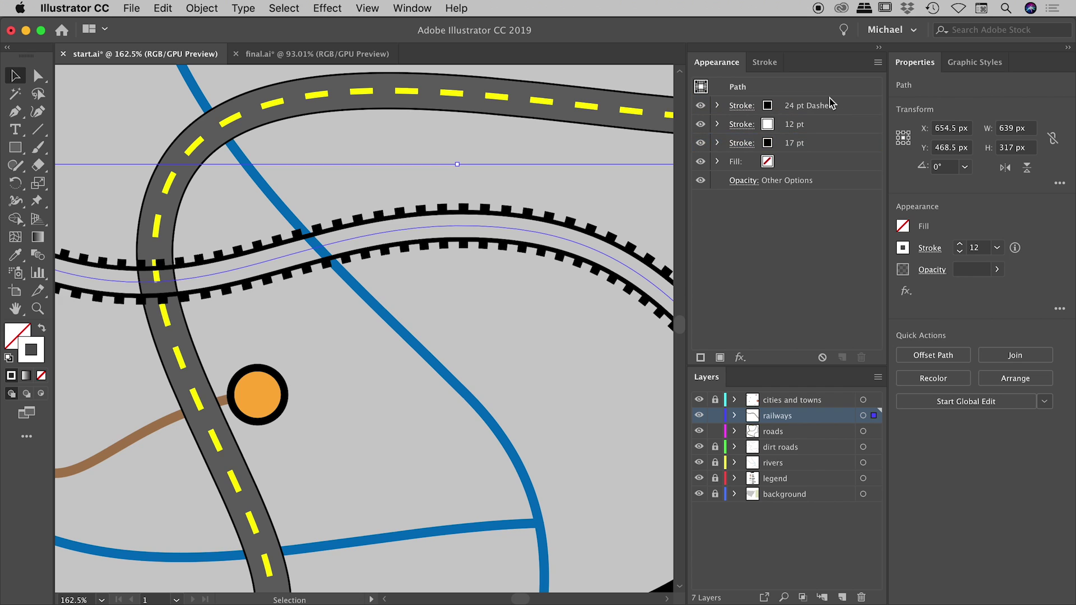
left_click(500, 139)
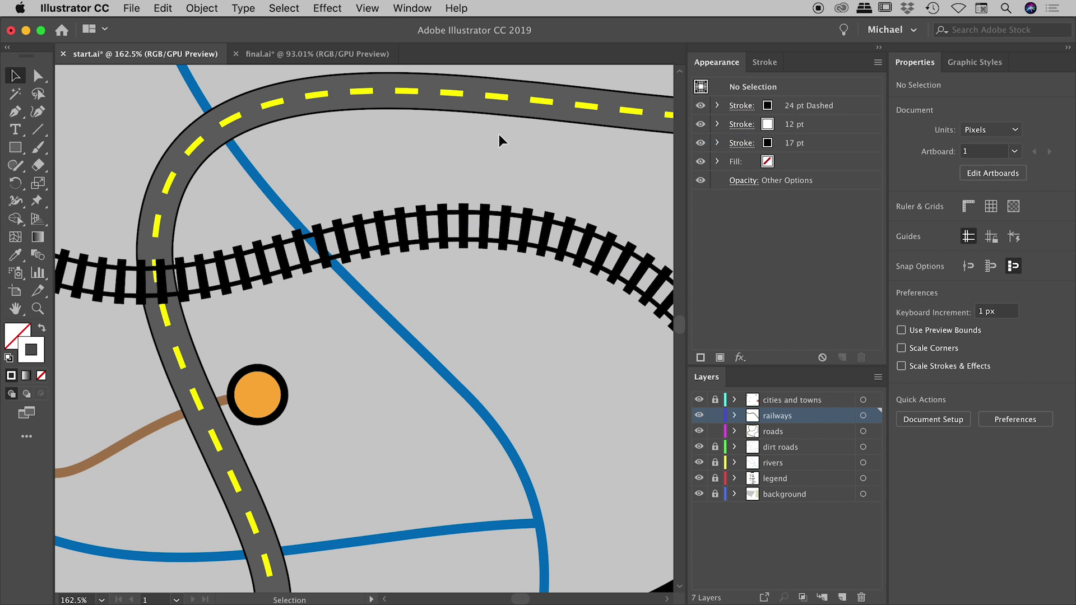
scroll(510, 214, "down", 5)
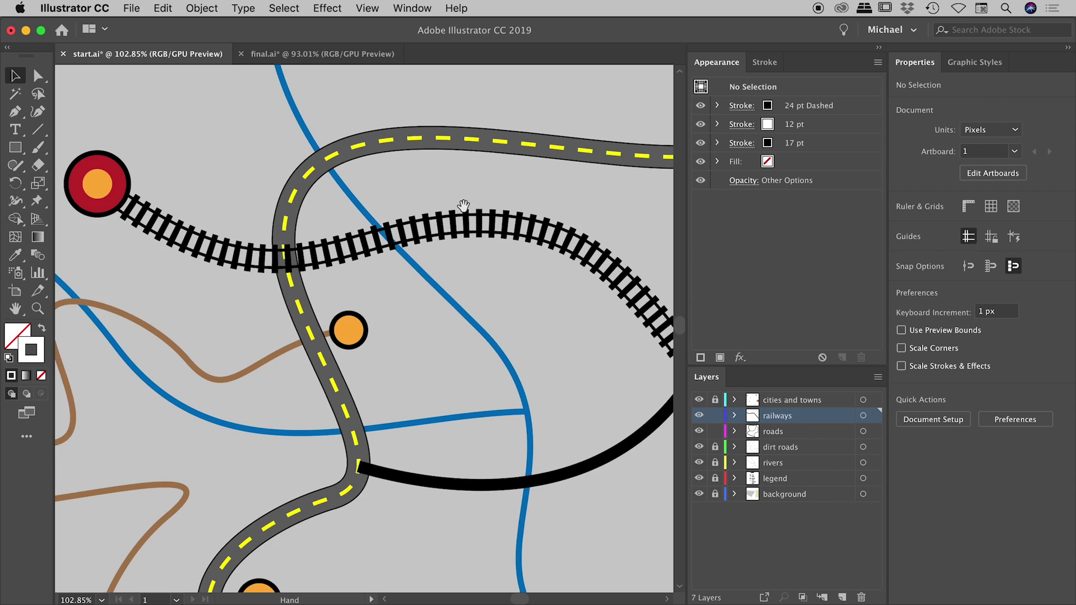
left_click_drag(440, 216, 383, 262)
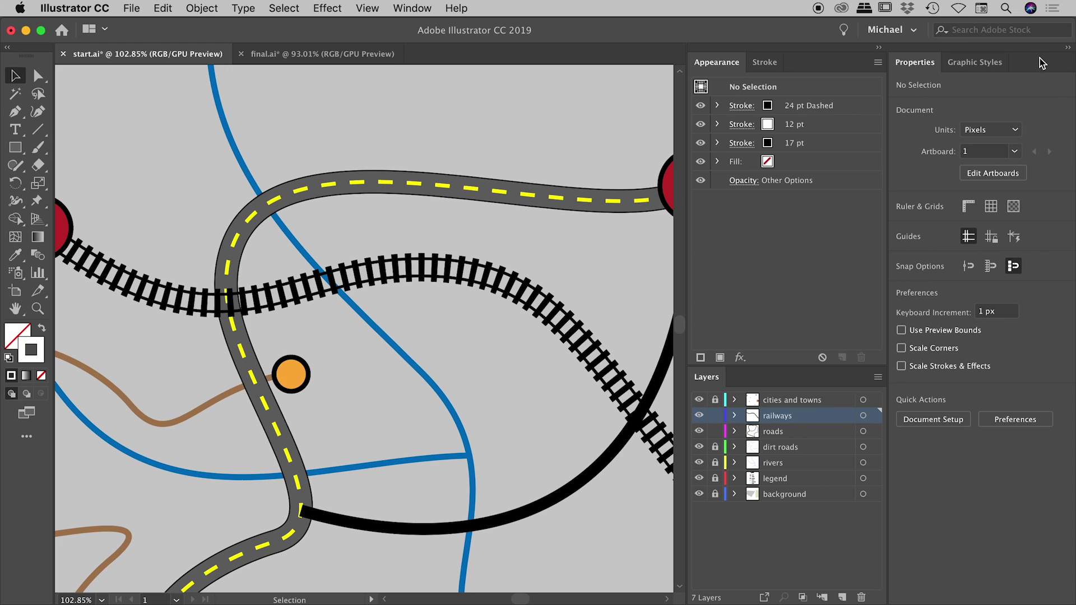
Select the top road and add its look to Graphic Styles, then undo that new style.
left_click(966, 62)
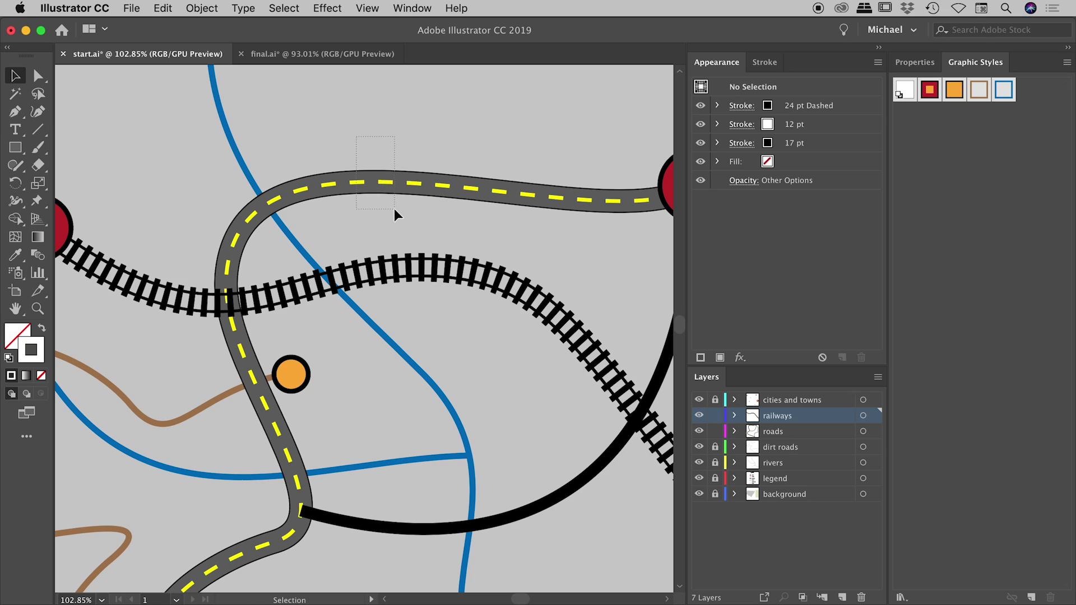
left_click_drag(394, 209, 395, 208)
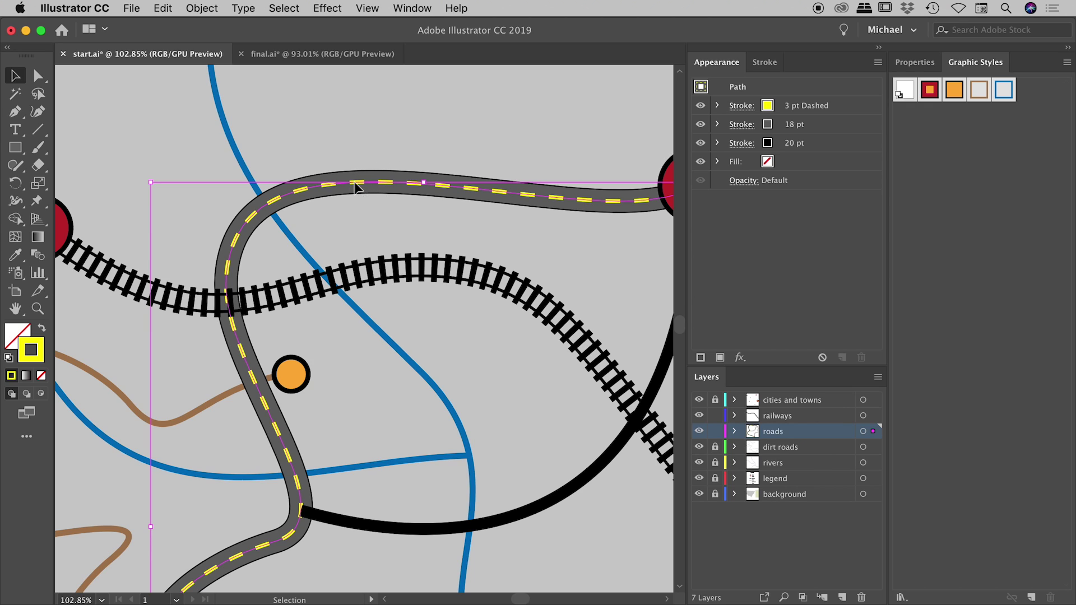
left_click_drag(354, 182, 977, 163)
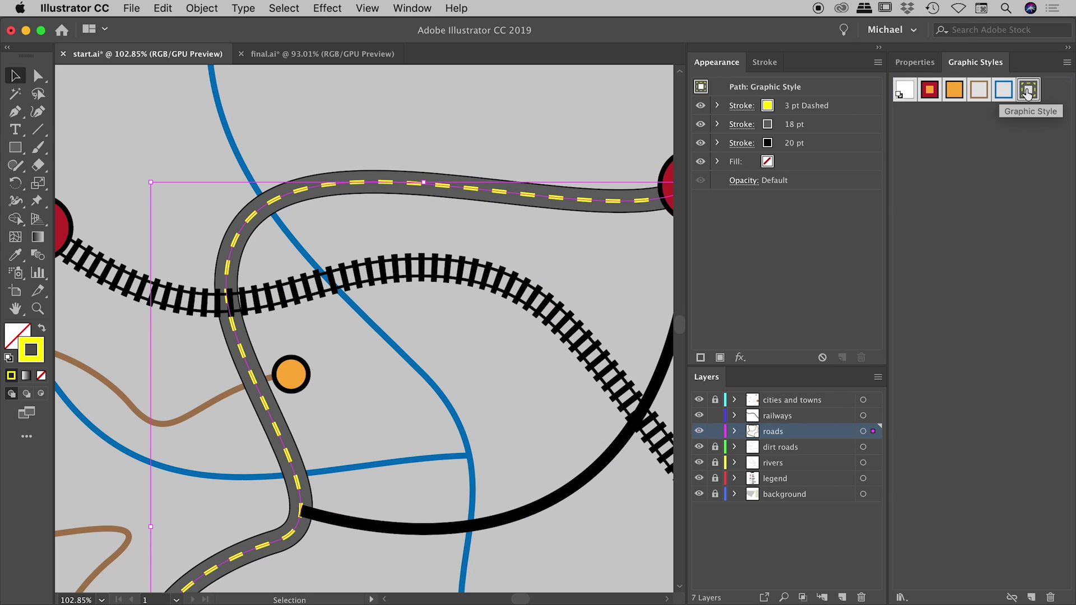
left_click_drag(1028, 93, 531, 197)
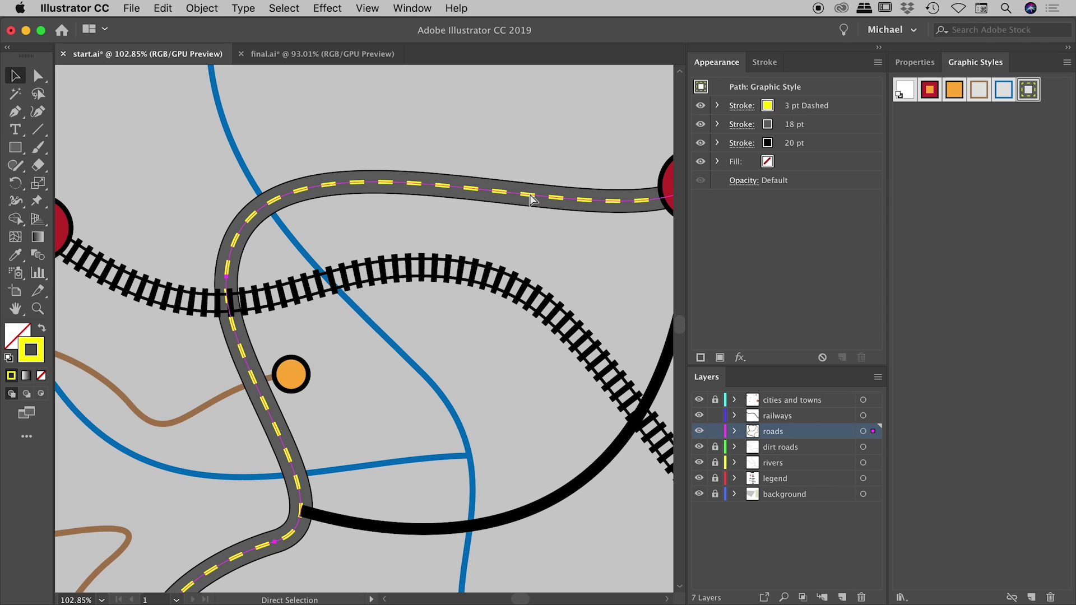
key("super+z")
left_click(534, 153)
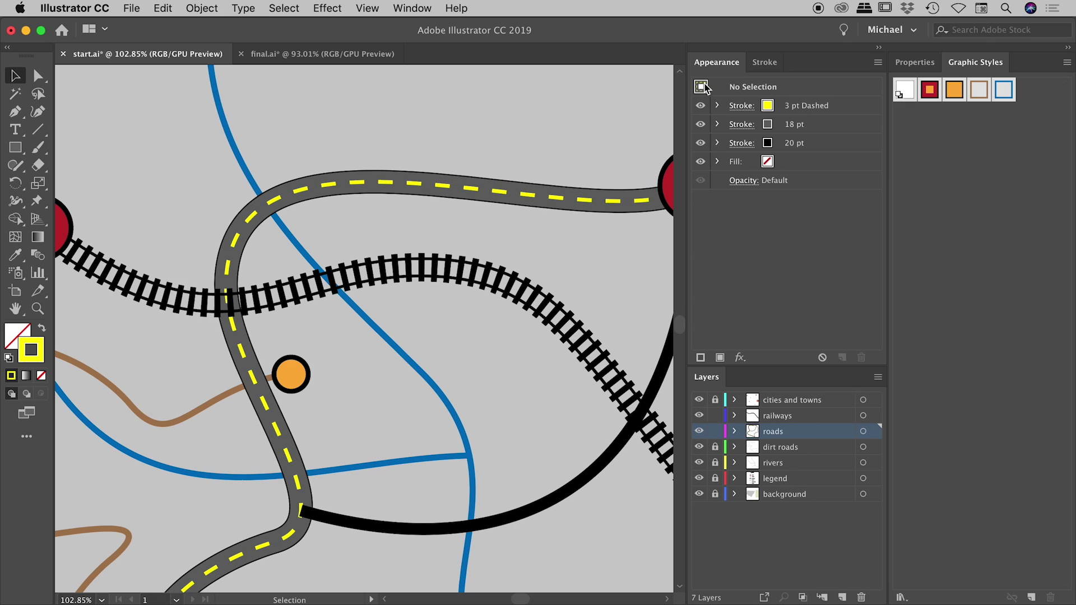
Save the yellow-dashed, grey-and-black three-stroke appearance as a graphic style named 'road'.
left_click_drag(702, 86, 1003, 150)
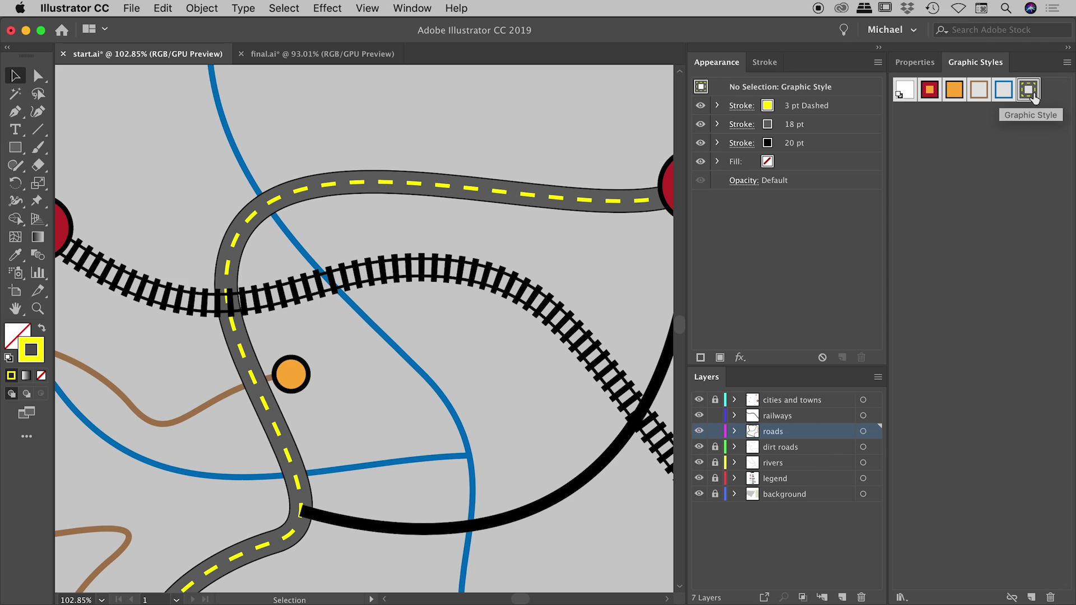
double_click(1030, 91)
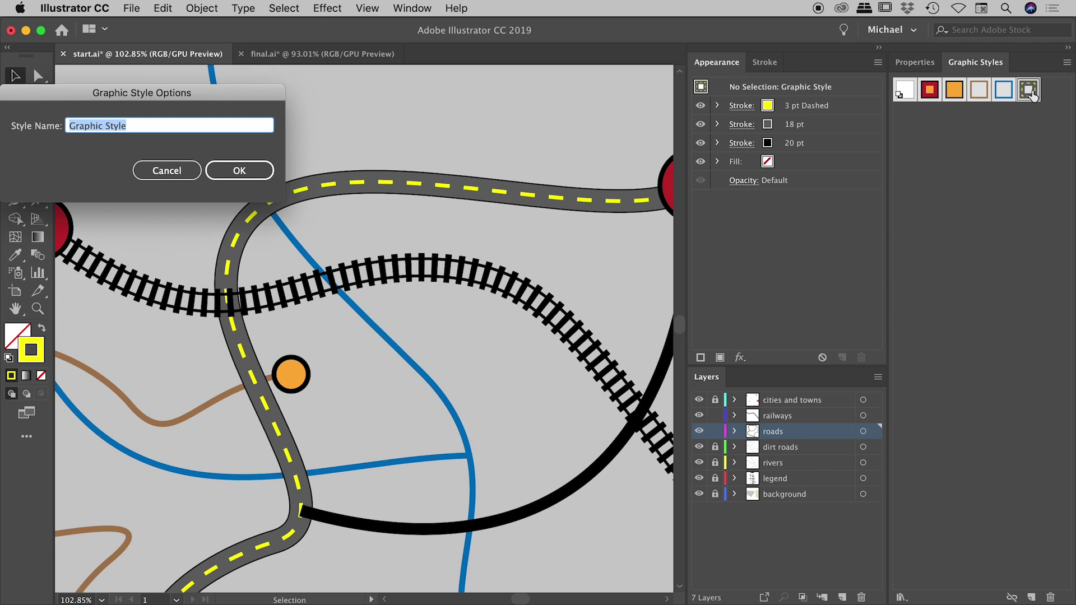
type("road")
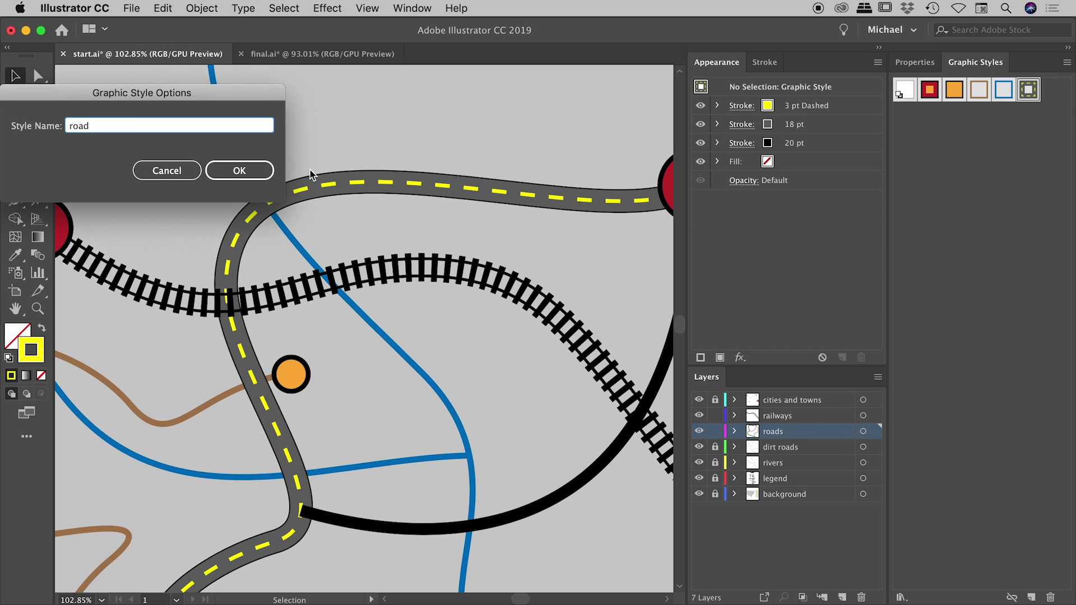
left_click(240, 171)
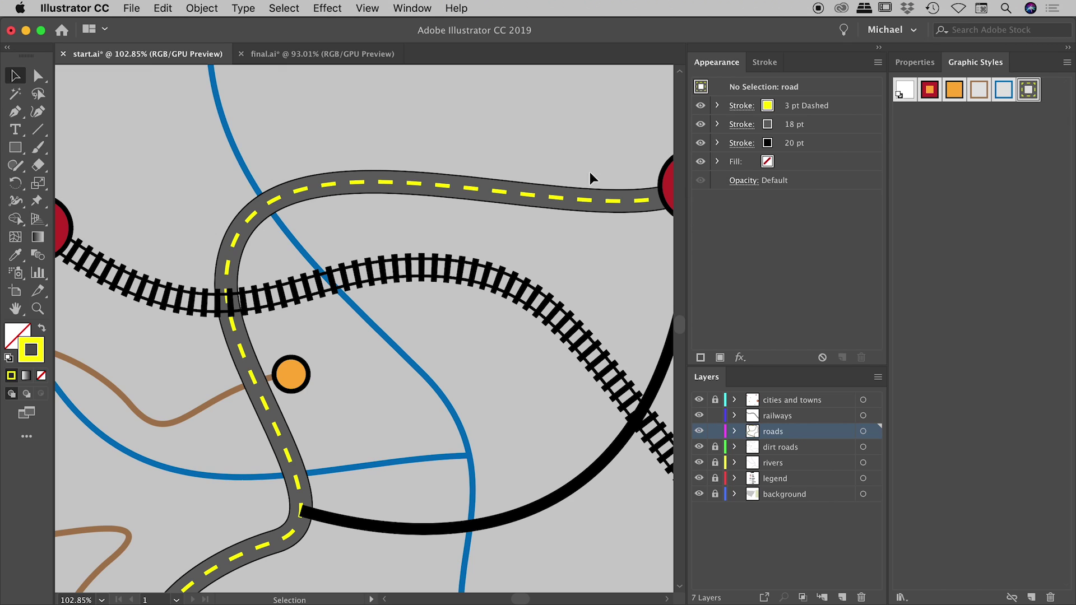
Bring the eastern roads into view and give the right-hand black road the 'road' style.
left_click(441, 212)
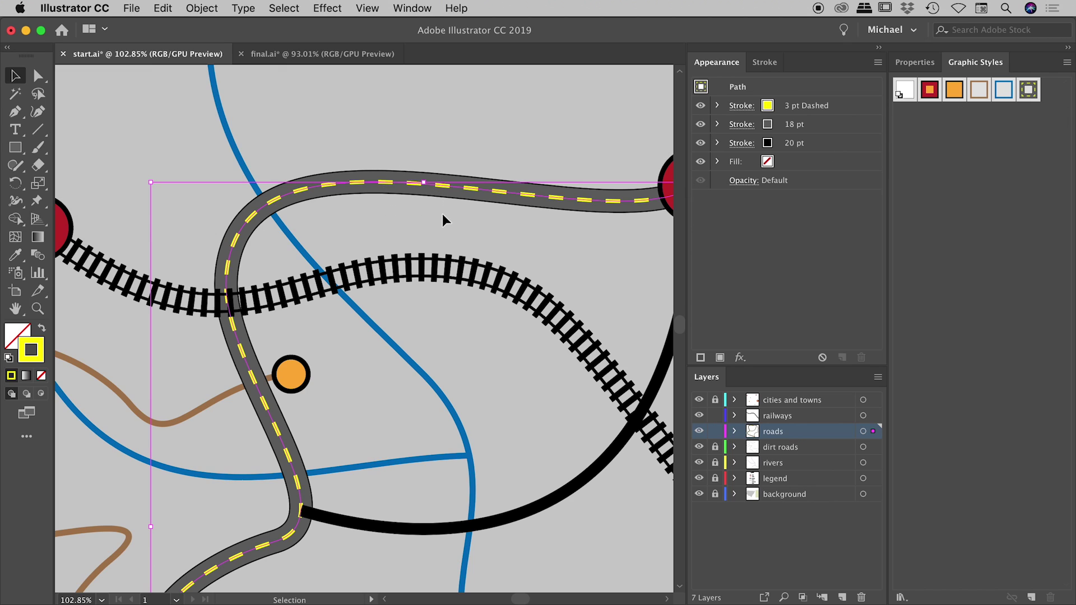
left_click(418, 137)
scroll(458, 310, "down", 3)
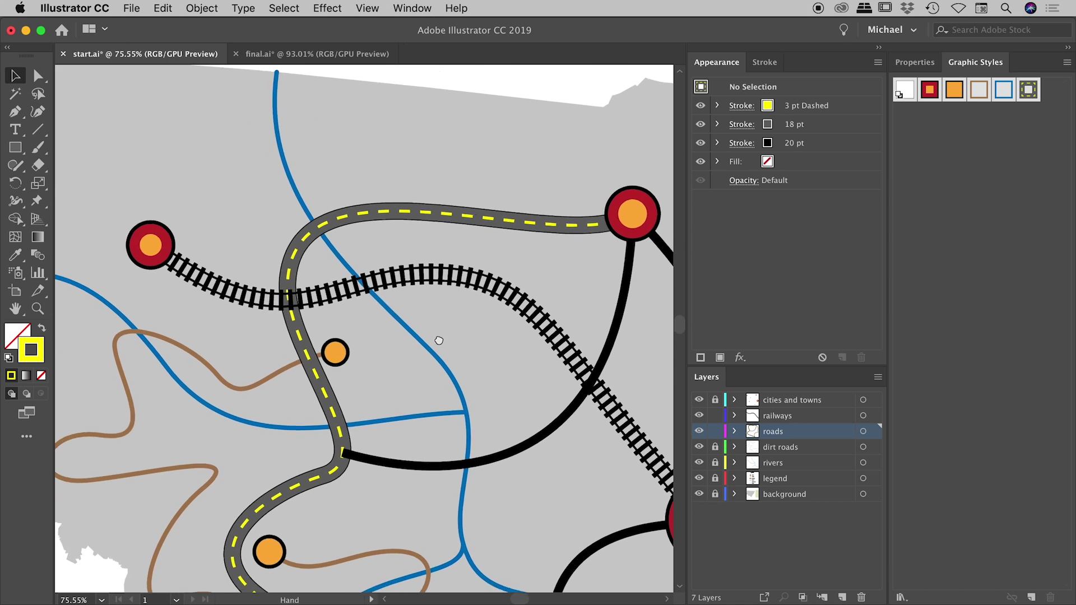
left_click_drag(437, 341, 323, 199)
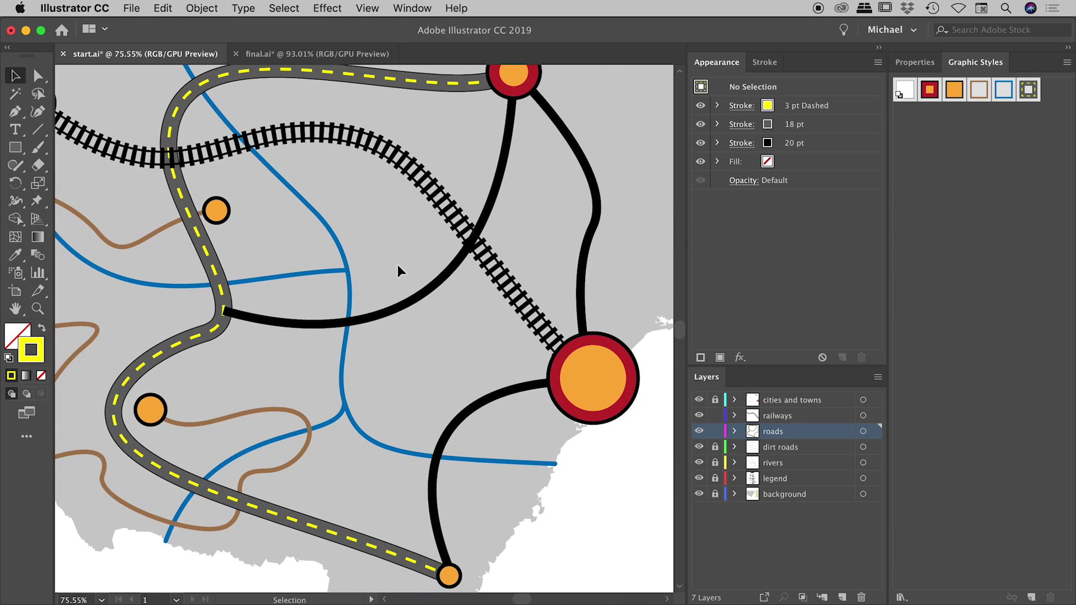
left_click(574, 143)
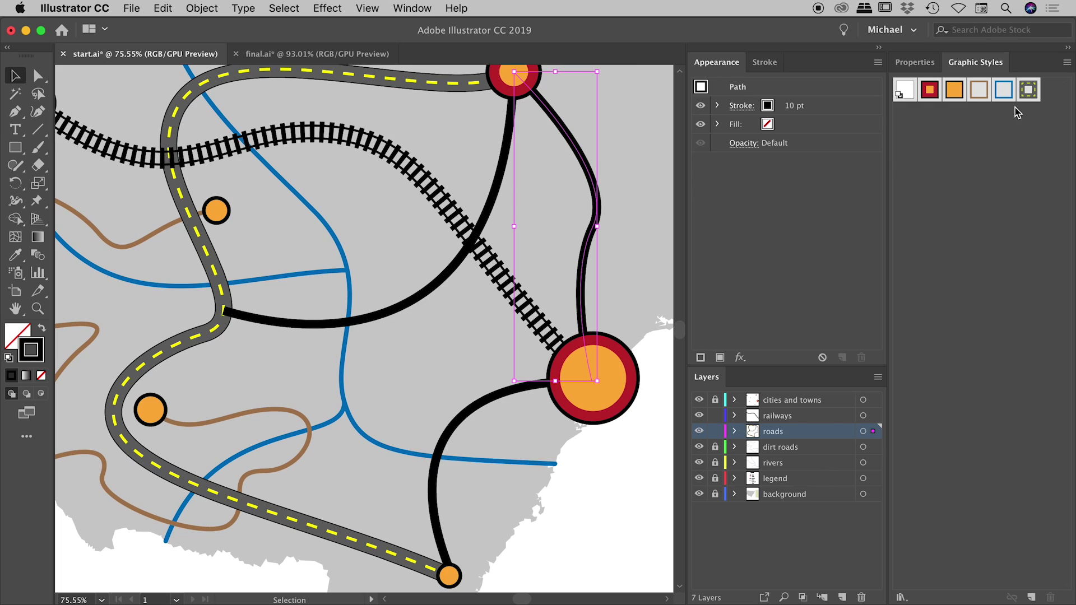
left_click(1029, 91)
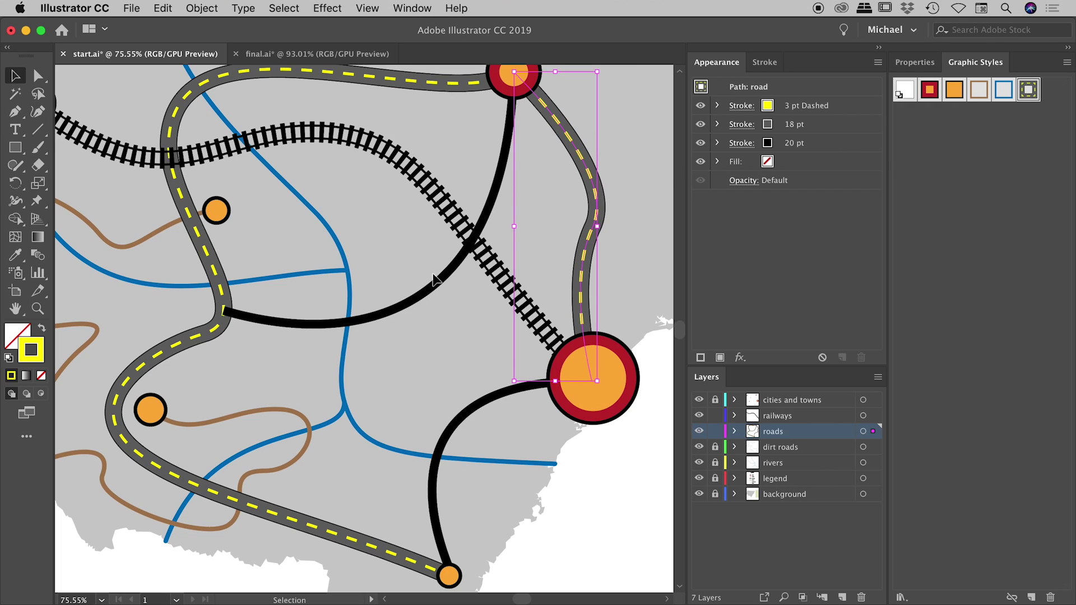
Apply the 'road' style to the curved black road meeting the western road, then check it.
left_click(392, 285)
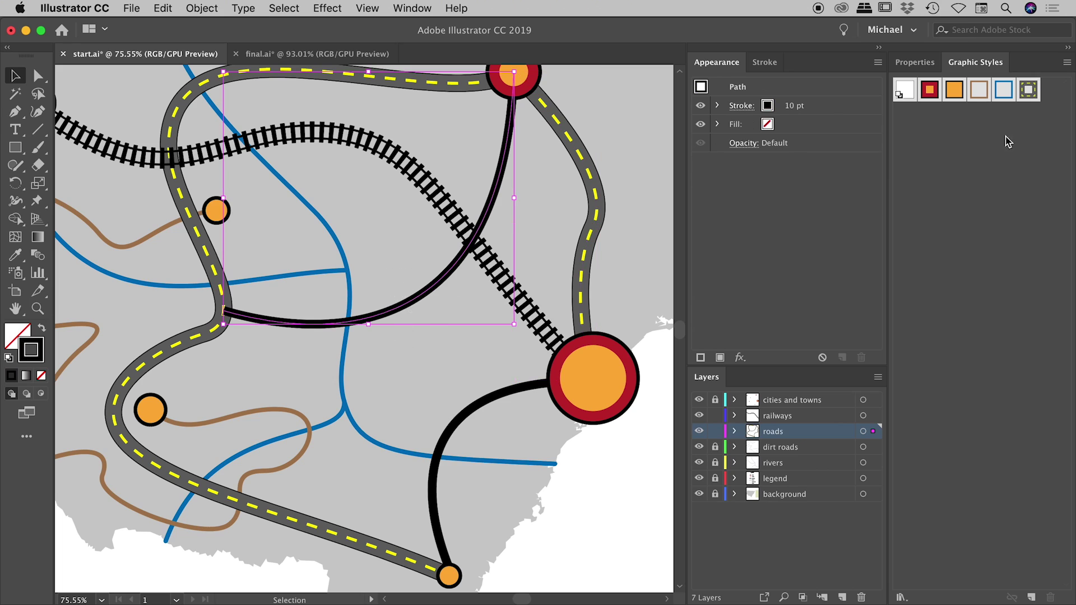
left_click(1029, 91)
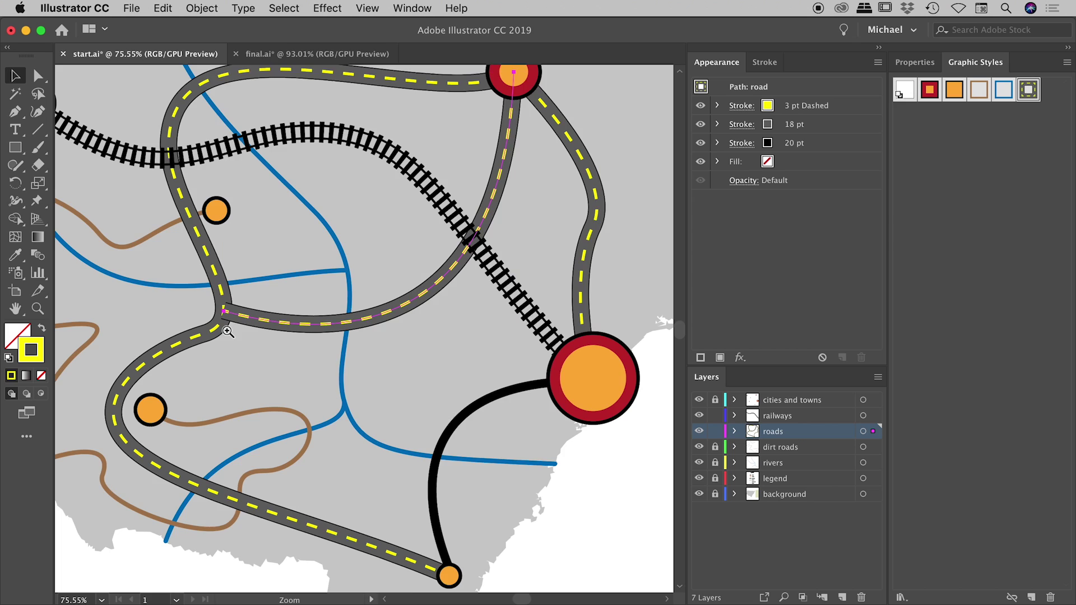
scroll(230, 326, "up", 3)
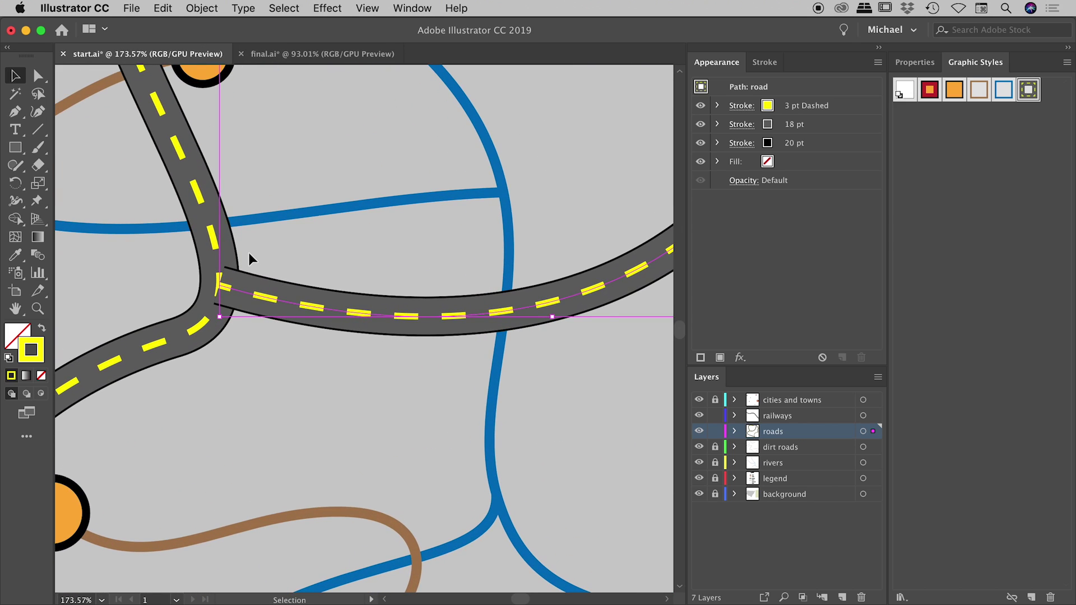
scroll(308, 268, "down", 5)
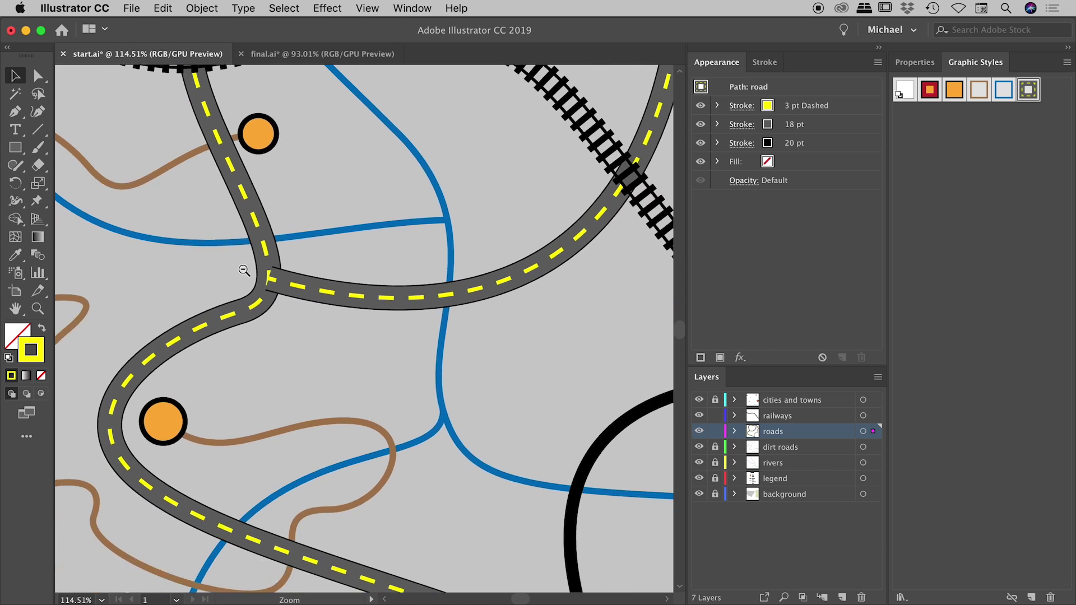
left_click(471, 103)
scroll(532, 129, "up", 4)
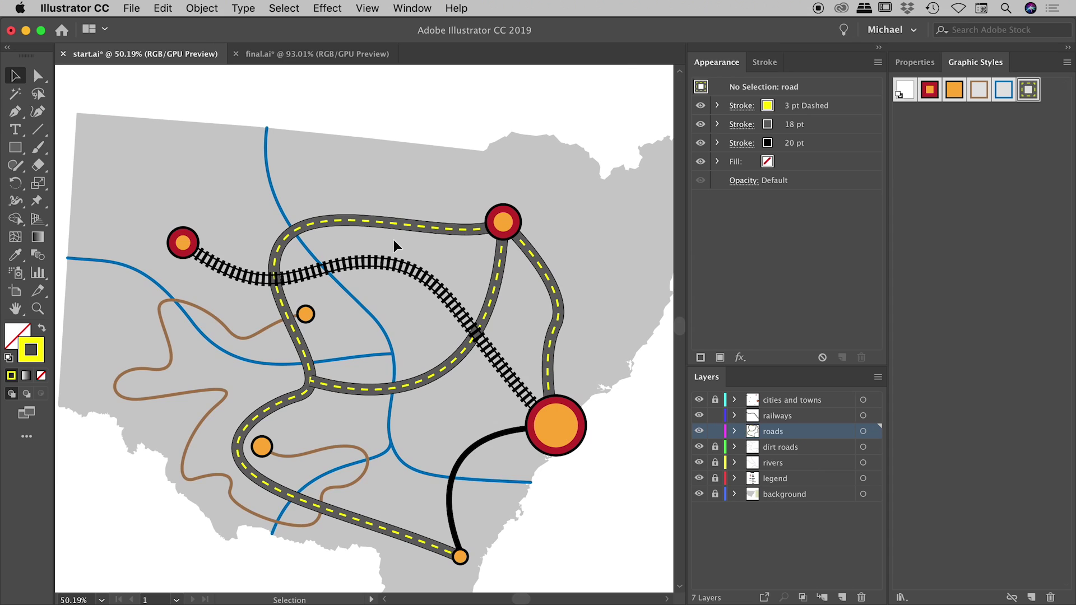
Save the railway line's three-stroke appearance as a graphic style named 'railway'.
left_click(392, 275)
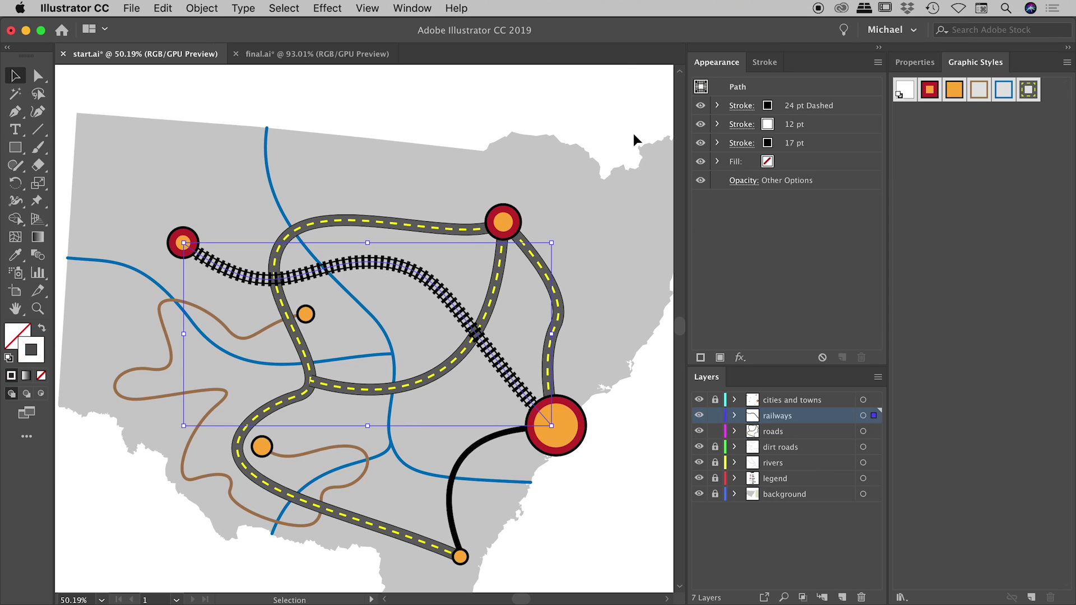
left_click_drag(700, 87, 972, 182)
double_click(904, 116)
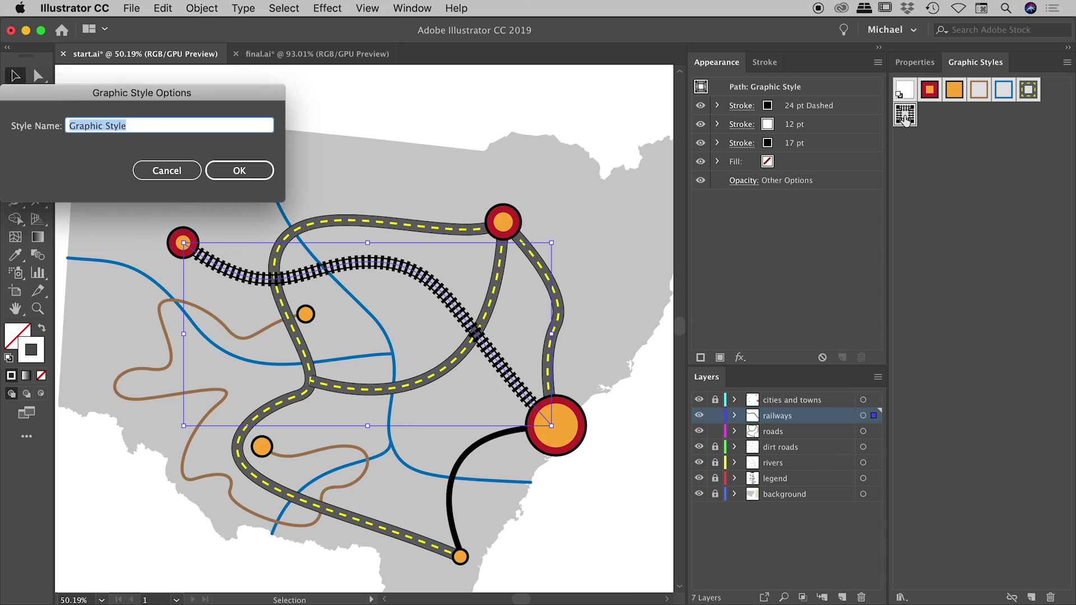
type("railway")
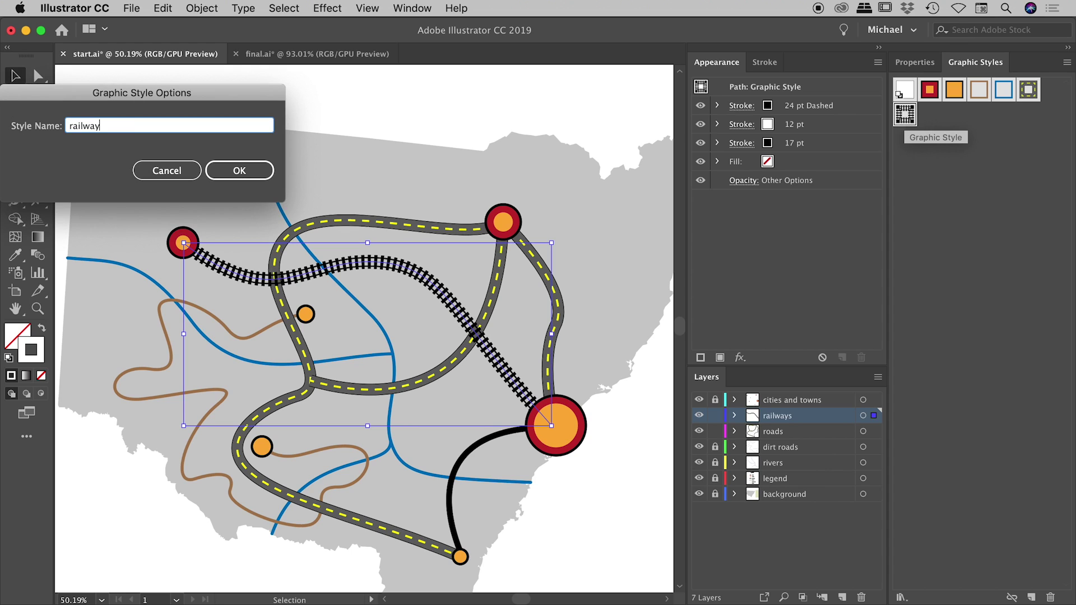
key("Return")
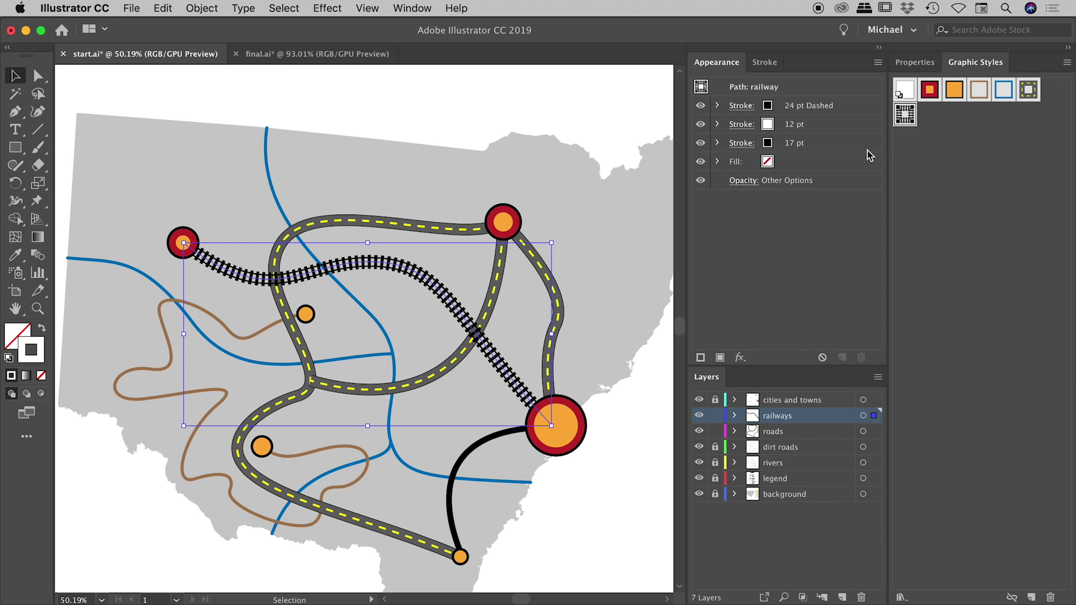
Deselect the railway and lock the railways layer.
left_click(530, 98)
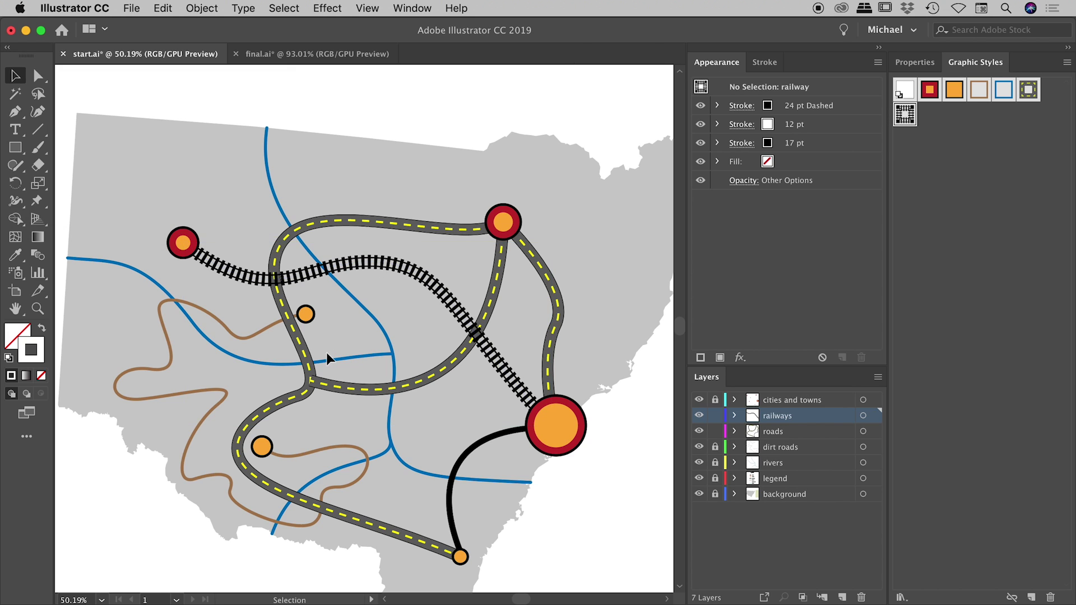
scroll(314, 375, "up", 5)
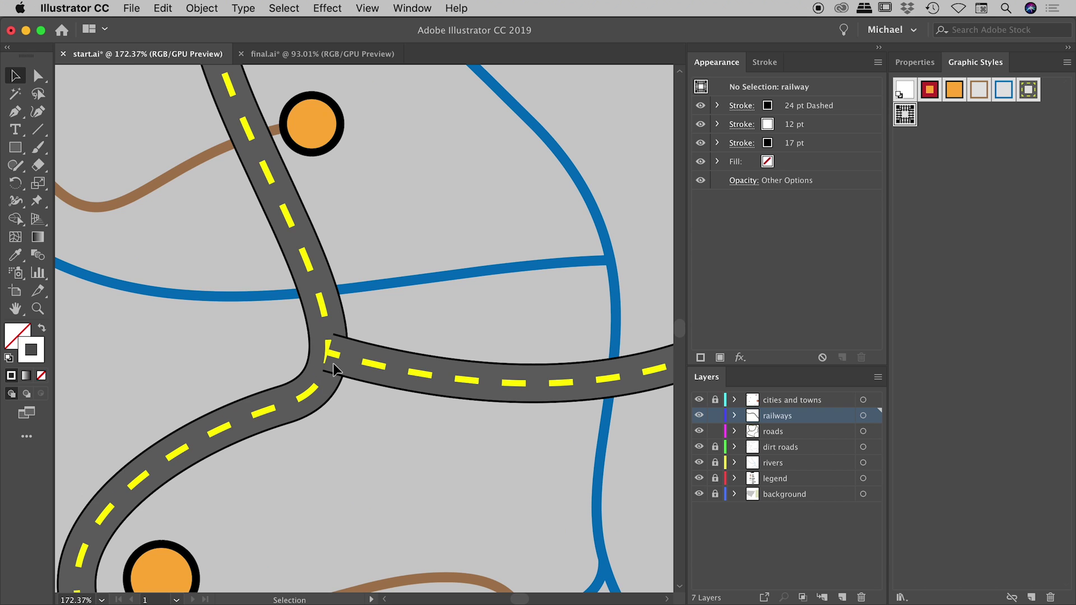
scroll(364, 365, "down", 4)
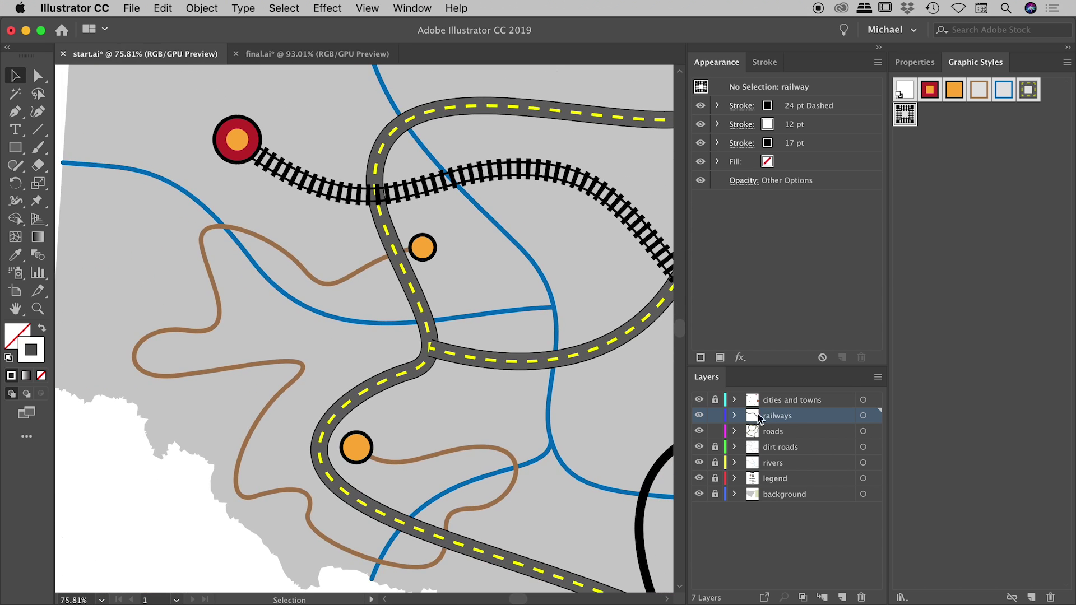
left_click(715, 415)
scroll(451, 383, "down", 2)
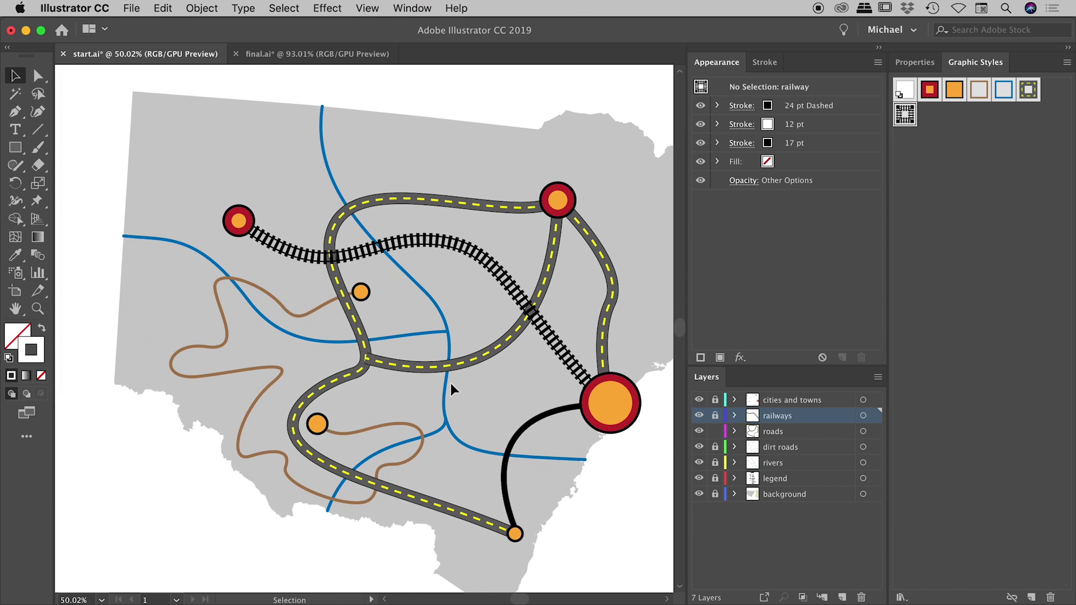
Select all the road paths and apply the 'road' graphic style to them.
key("super+a")
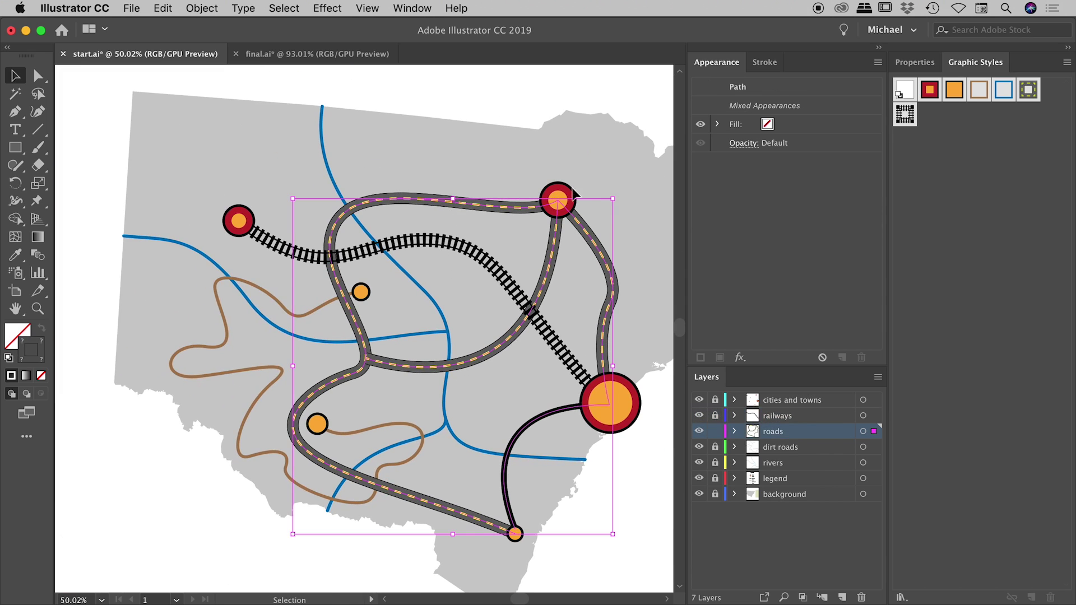
scroll(440, 473, "right", 3)
scroll(439, 473, "down", 2)
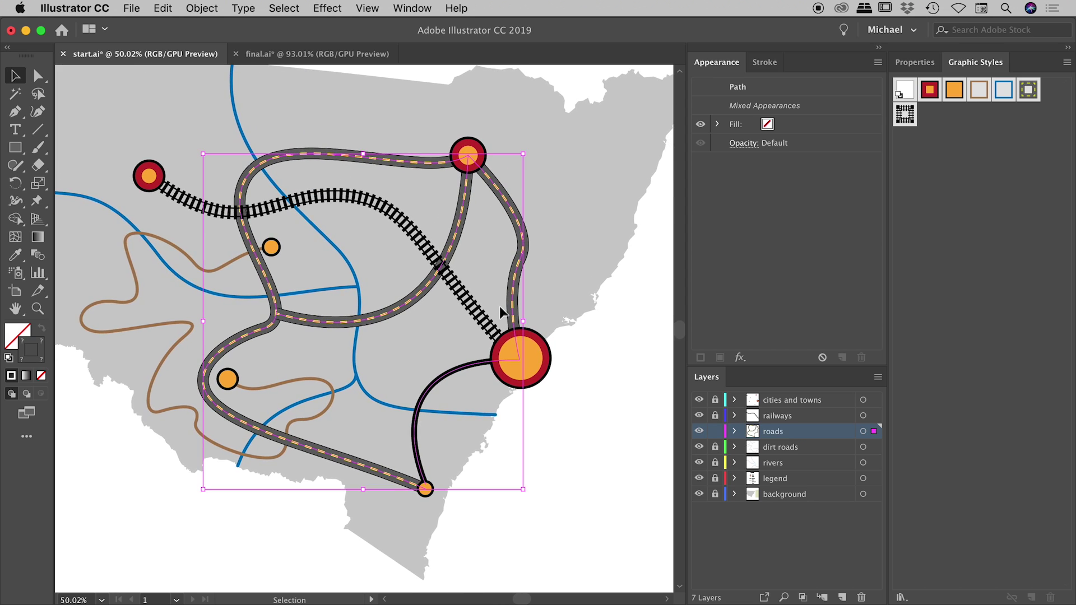
left_click(1030, 91)
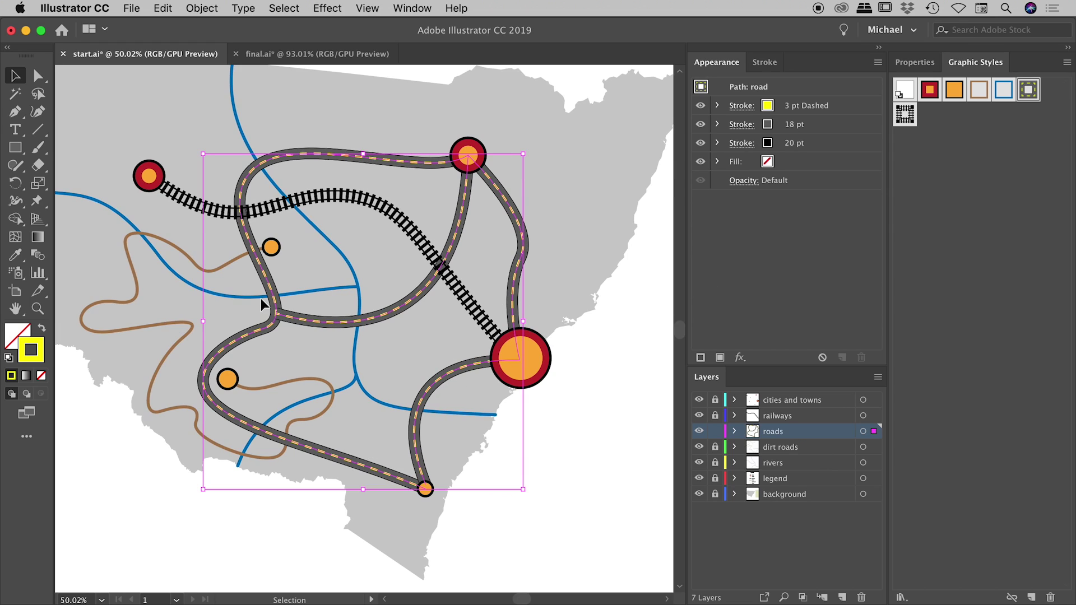
scroll(268, 305, "up", 5)
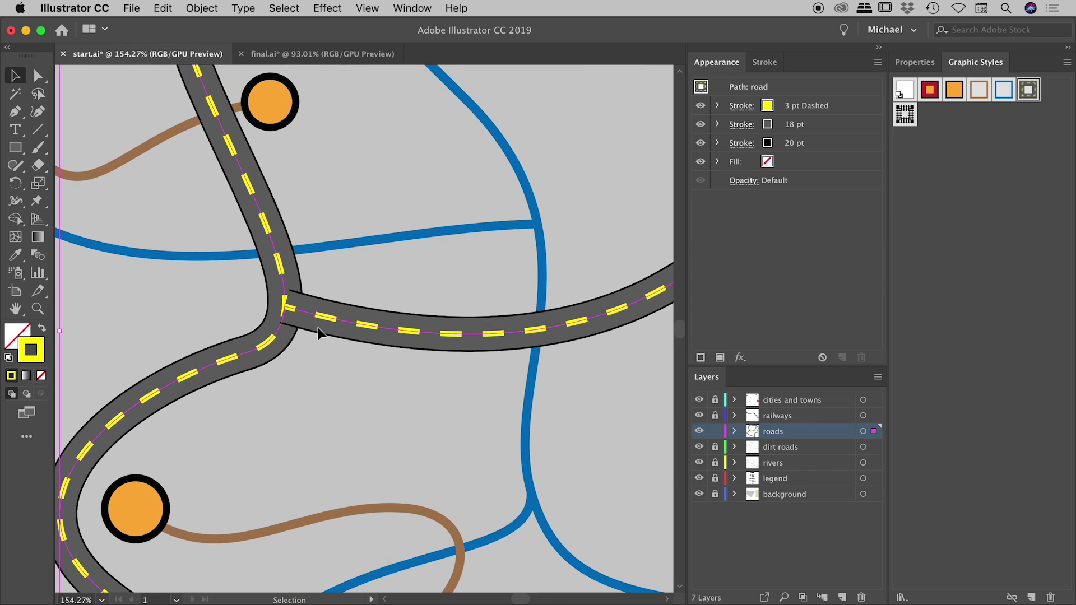
scroll(548, 379, "down", 5)
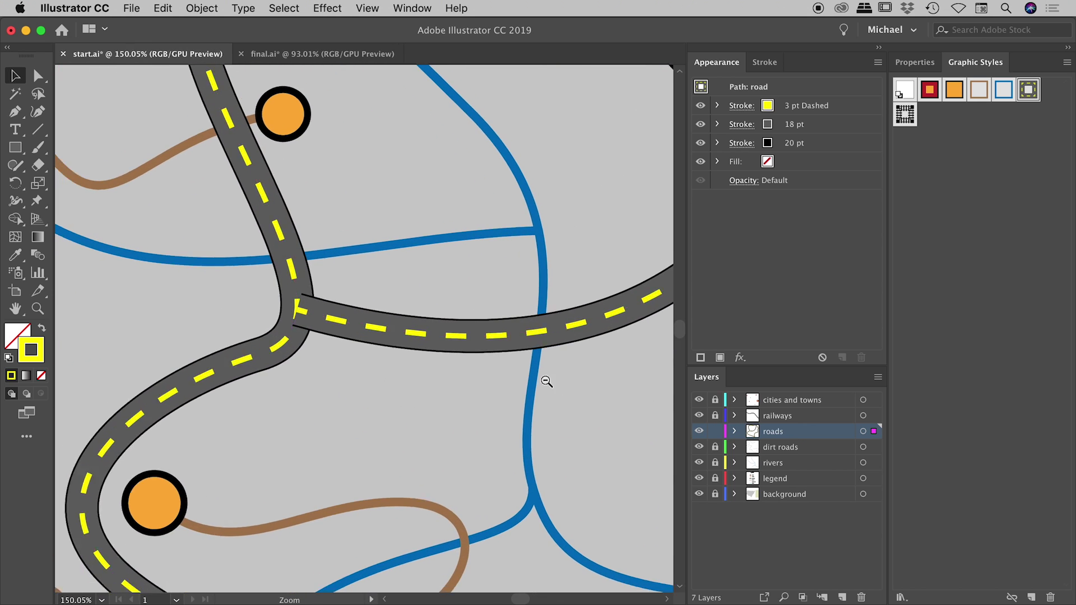
scroll(357, 381, "down", 2)
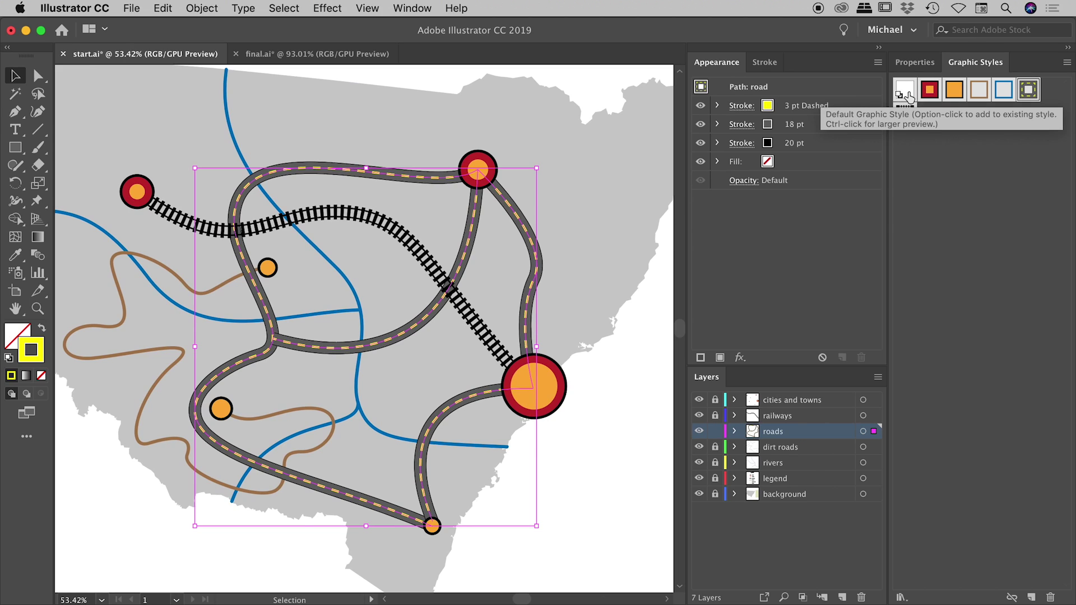
Reset the roads to the Default Graphic Style with the fill set to None.
left_click(906, 91)
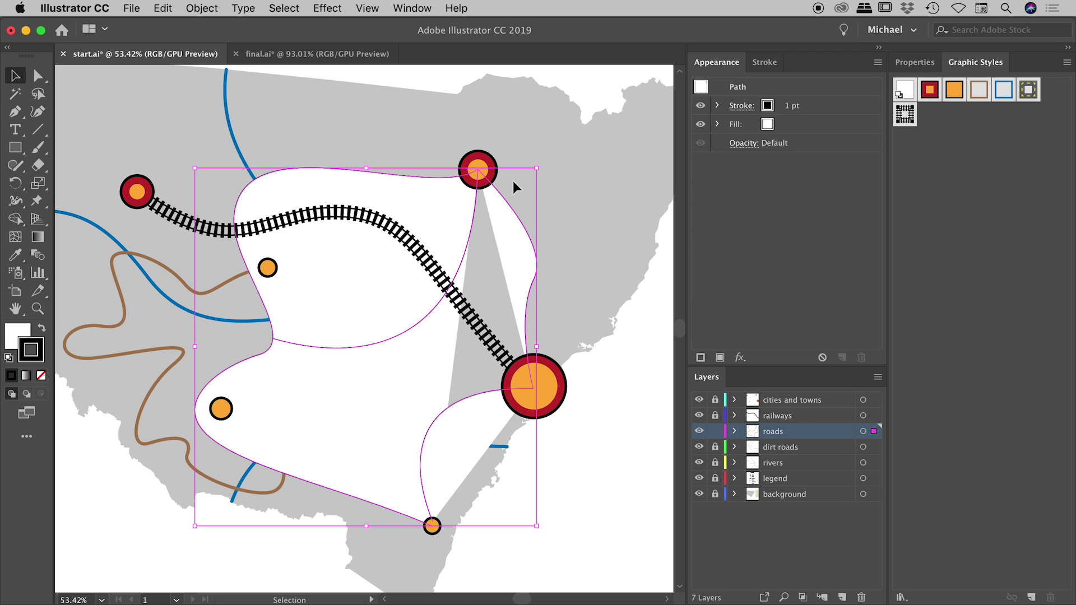
left_click(18, 337)
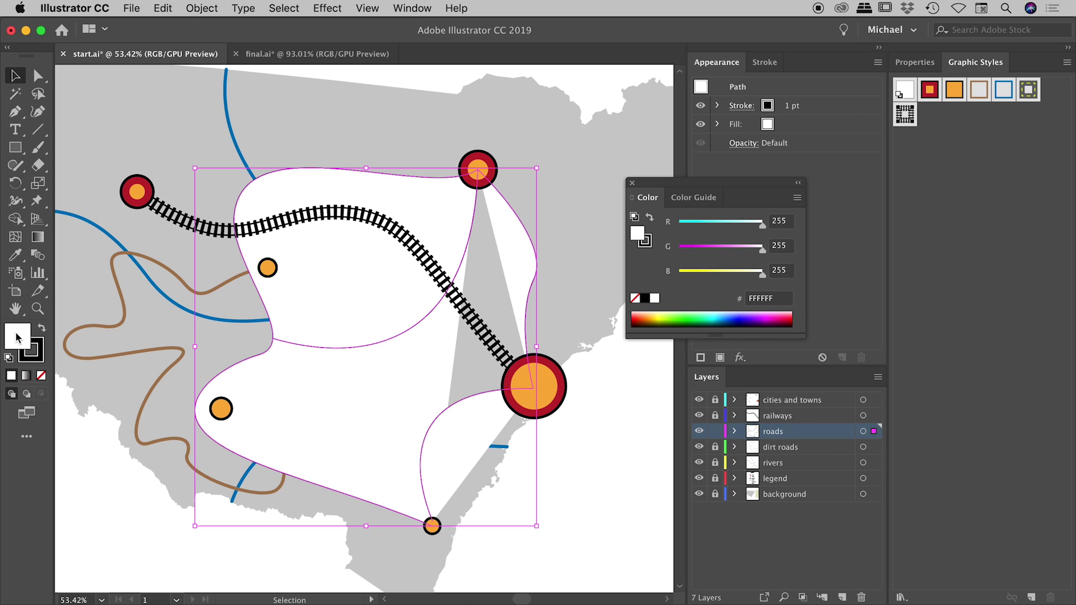
left_click(40, 375)
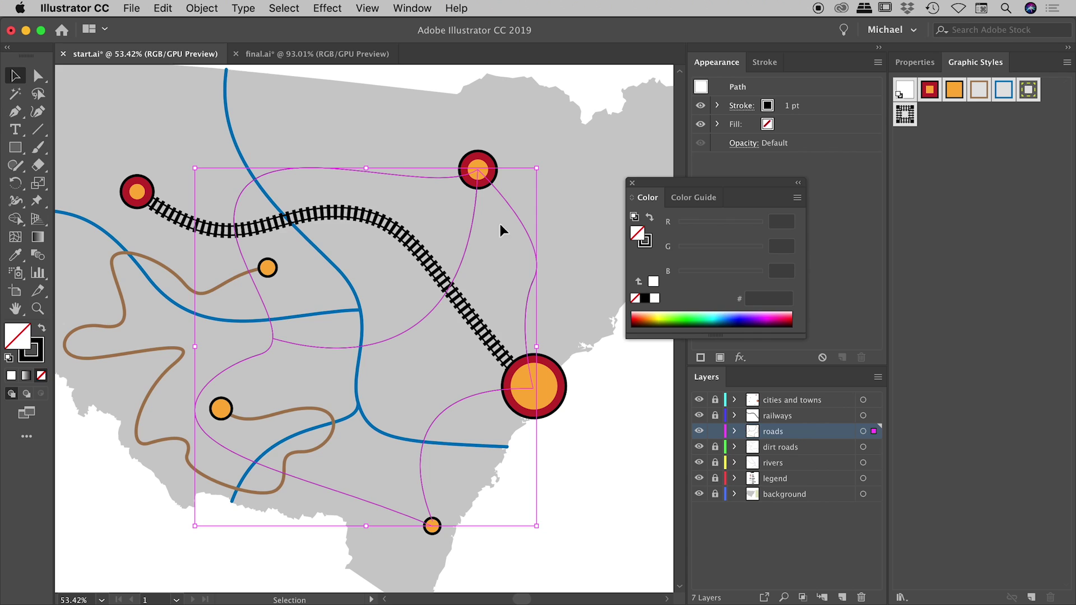
left_click(581, 121)
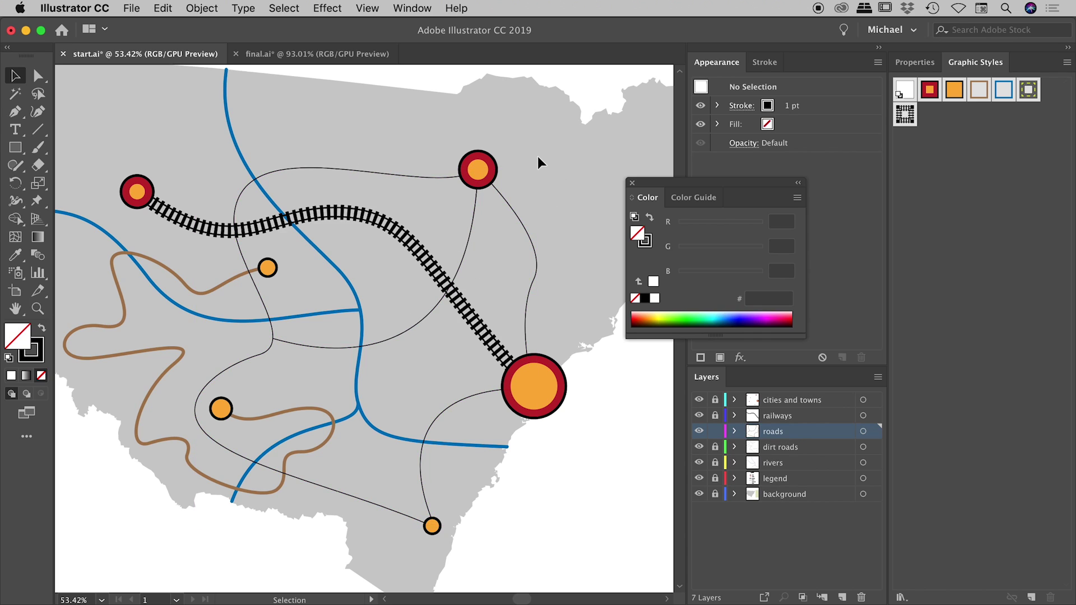
Select all the road paths again and group them with Cmd+G.
key("super+a")
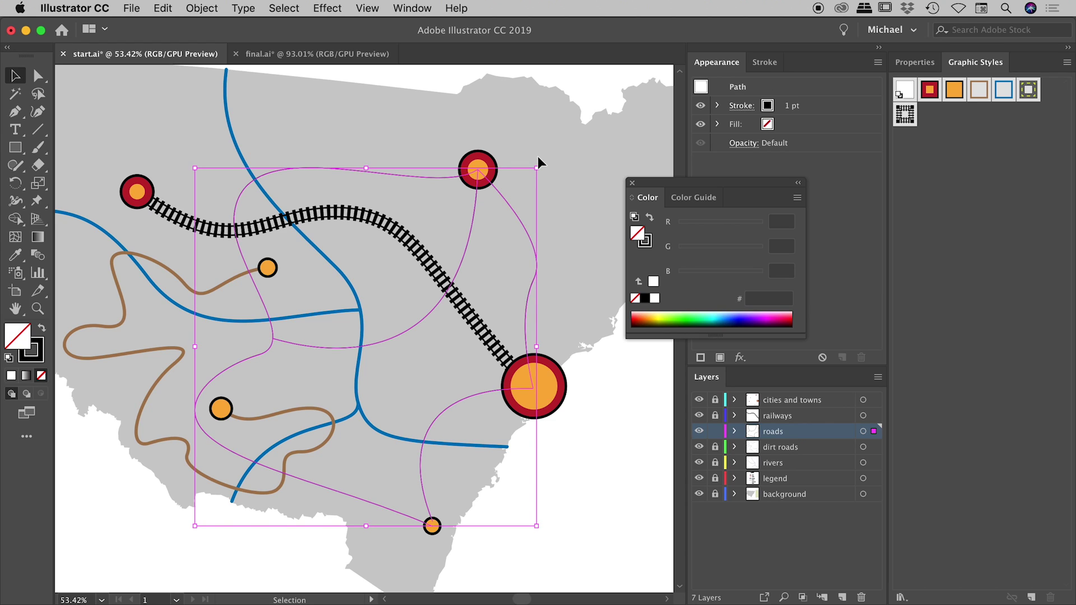
key("a")
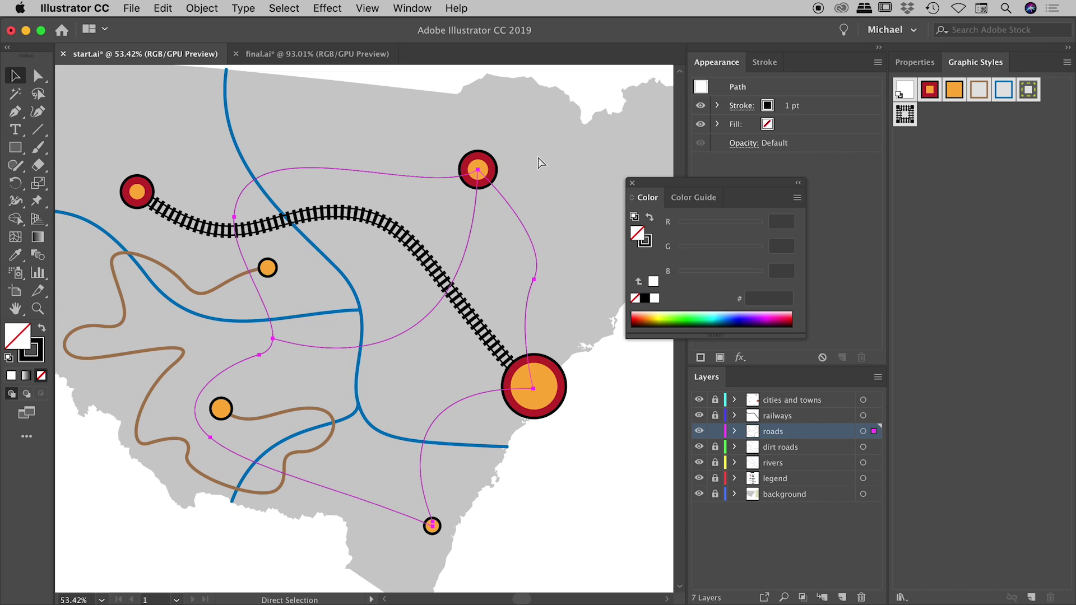
key("super+g")
key("v")
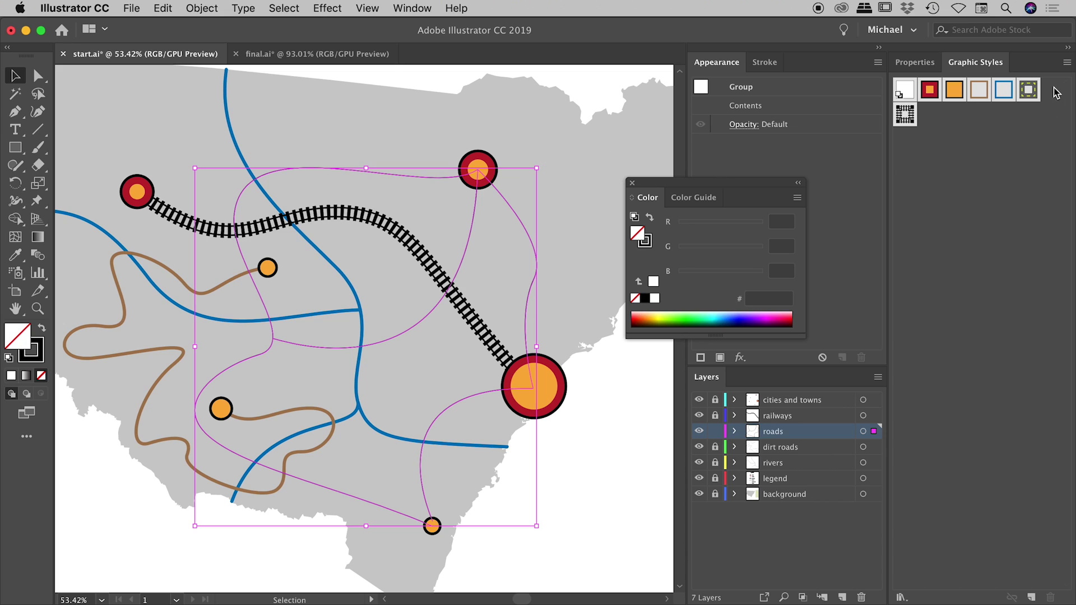
Apply the 'road' style to the roads group and zoom into a junction to confirm it merges cleanly.
left_click(1028, 90)
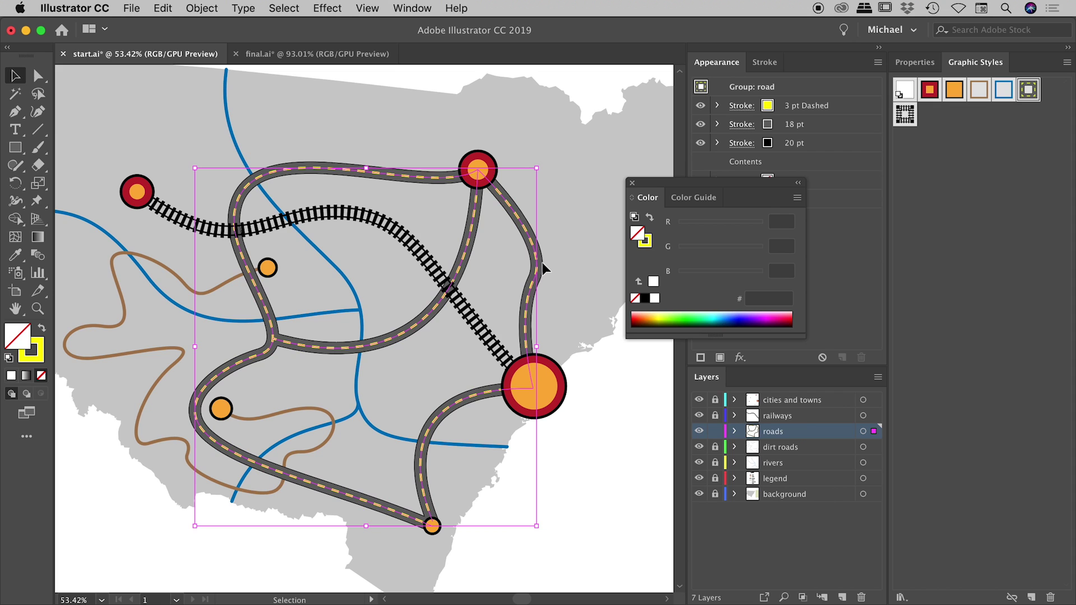
left_click(408, 309)
left_click_drag(273, 341, 385, 355)
left_click(195, 302)
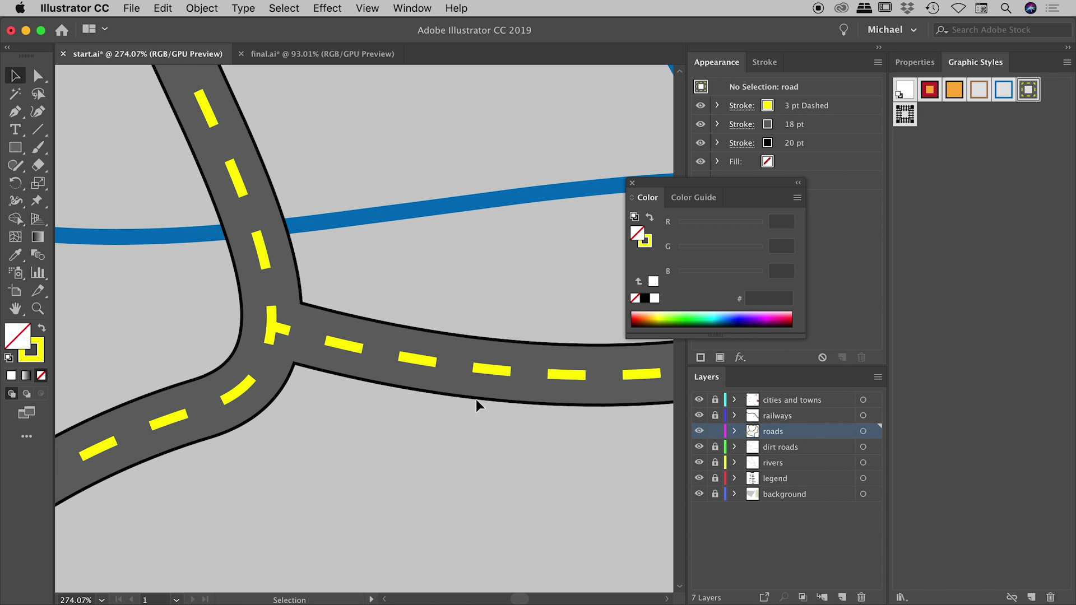
left_click_drag(476, 399, 308, 413)
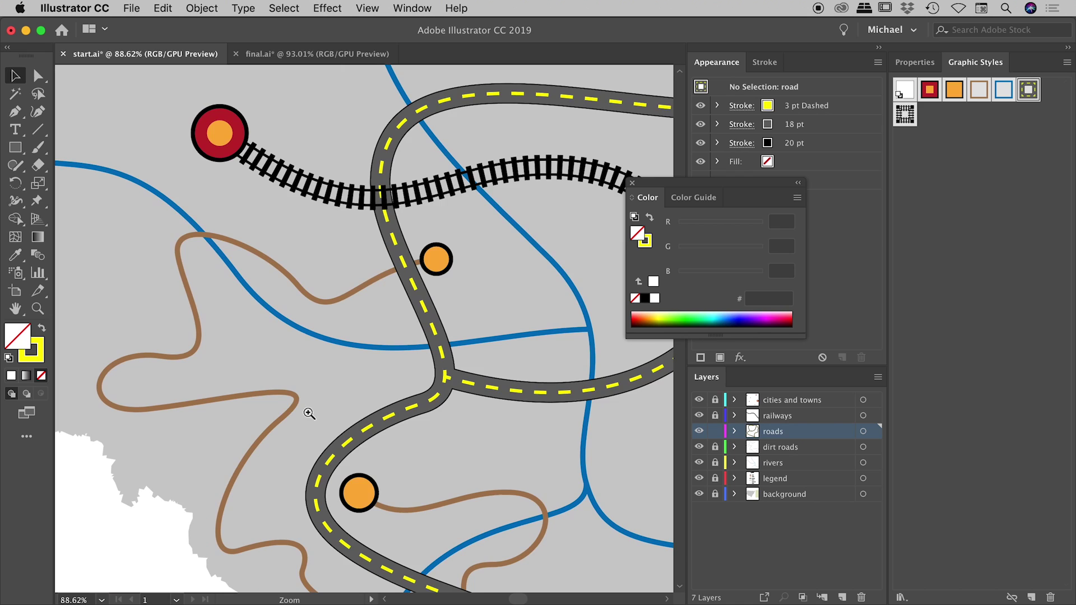
left_click_drag(495, 420, 388, 355)
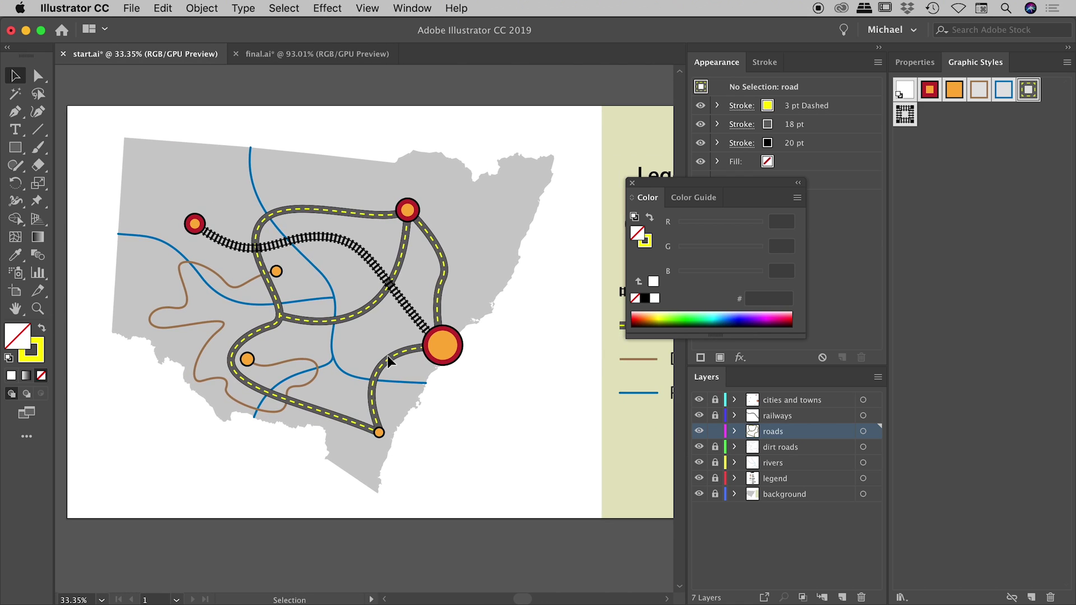